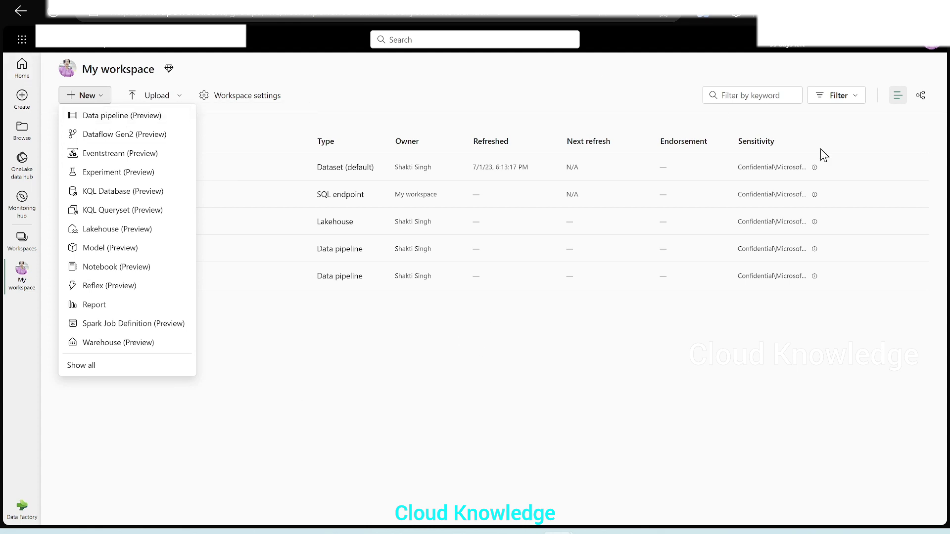
- Create a new data pipeline named MyFirstPipeline in My workspace
{"action": "left_click", "coordinate": [315, 391]}
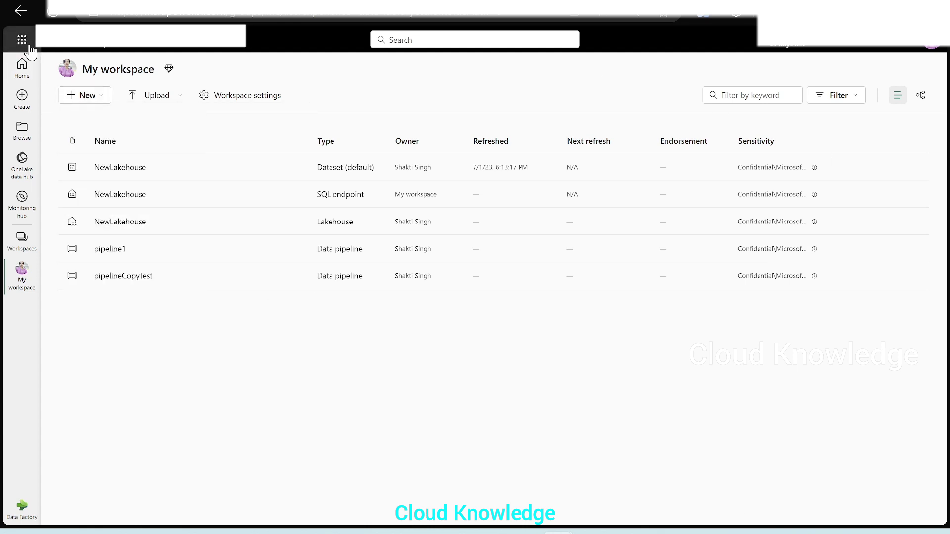
{"action": "left_click", "coordinate": [99, 103]}
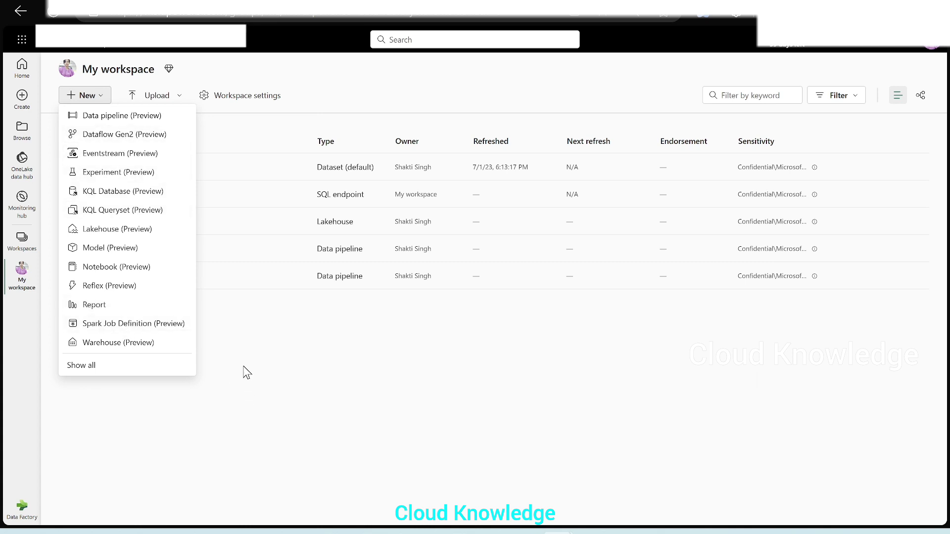
{"action": "left_click", "coordinate": [116, 119]}
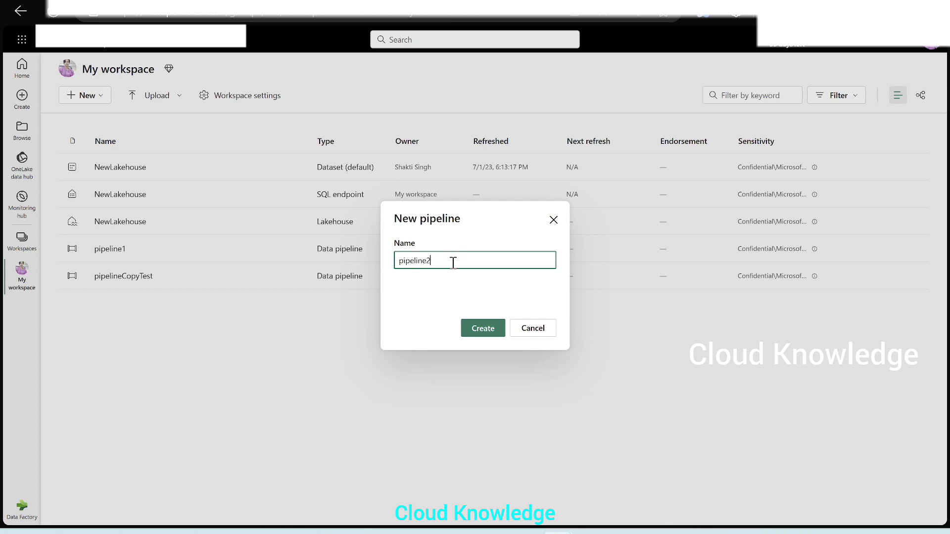
{"action": "key", "text": "BackSpace"}
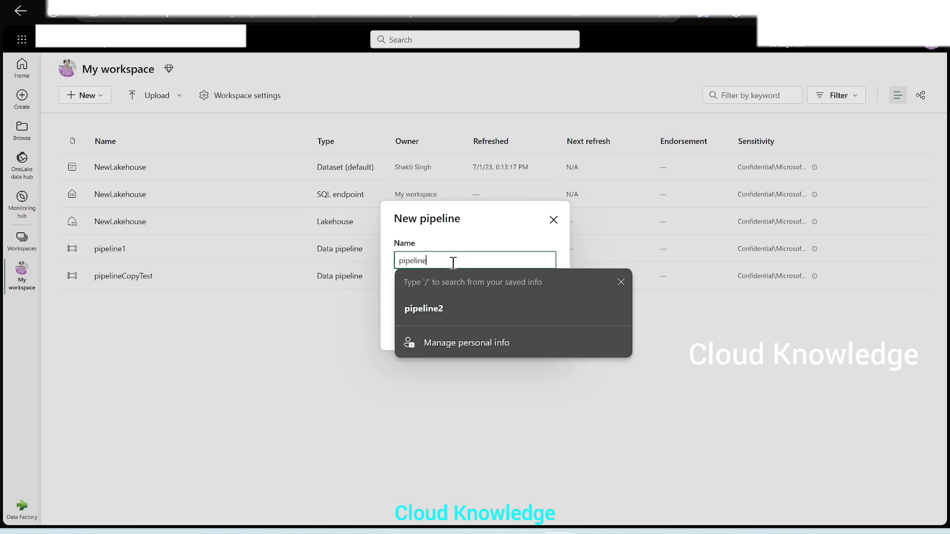
{"action": "key", "text": "ctrl+a"}
{"action": "key", "text": "BackSpace"}
{"action": "type", "text": "M"}
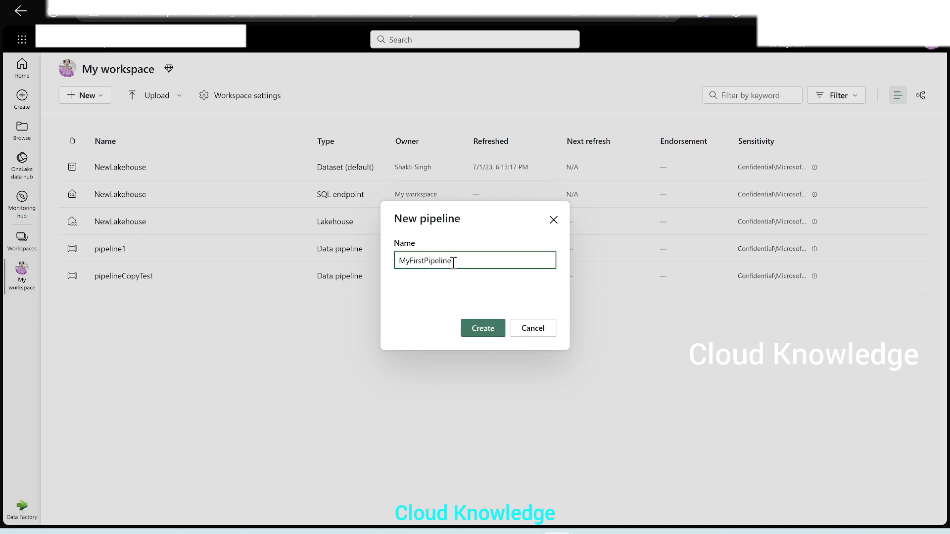
{"action": "left_click", "coordinate": [480, 333]}
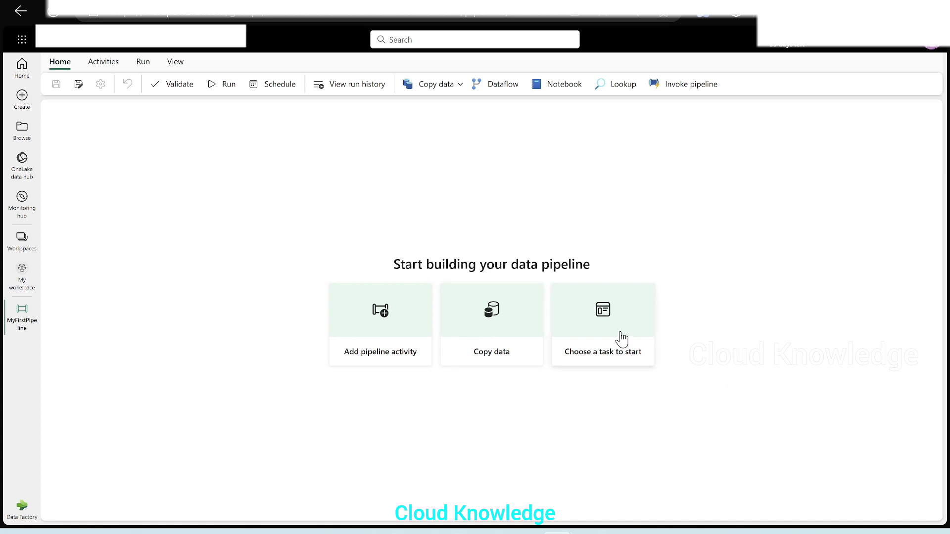
- Start a Copy data task in the pipeline and choose Azure Data Lake Storage Gen2 from the Azure category as the data source
{"action": "left_click", "coordinate": [498, 330]}
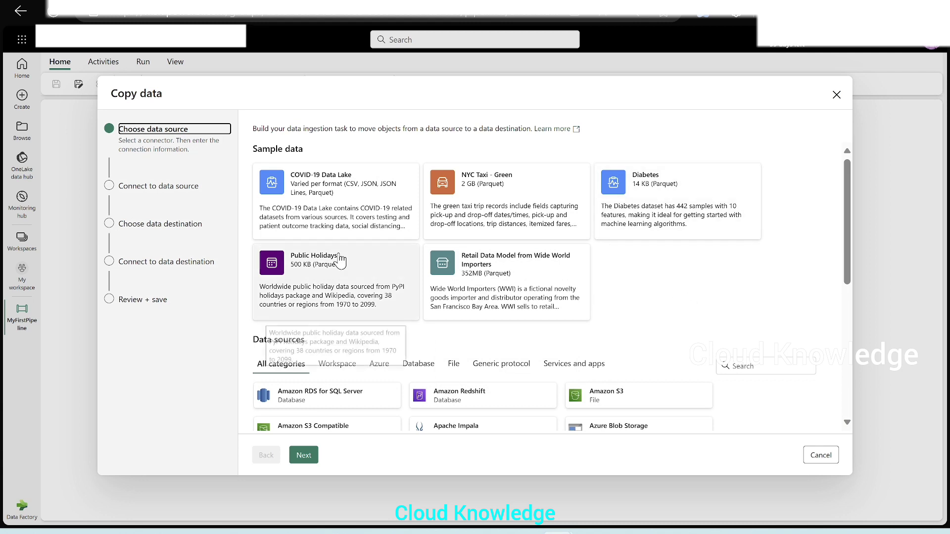
{"action": "scroll", "coordinate": [679, 311], "scroll_direction": "down", "scroll_amount": 3}
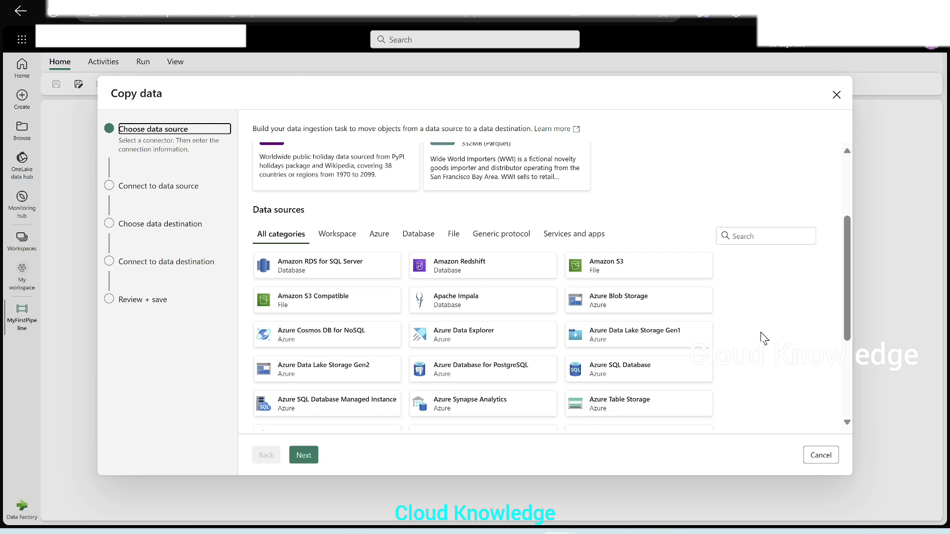
{"action": "scroll", "coordinate": [762, 339], "scroll_direction": "down", "scroll_amount": 4}
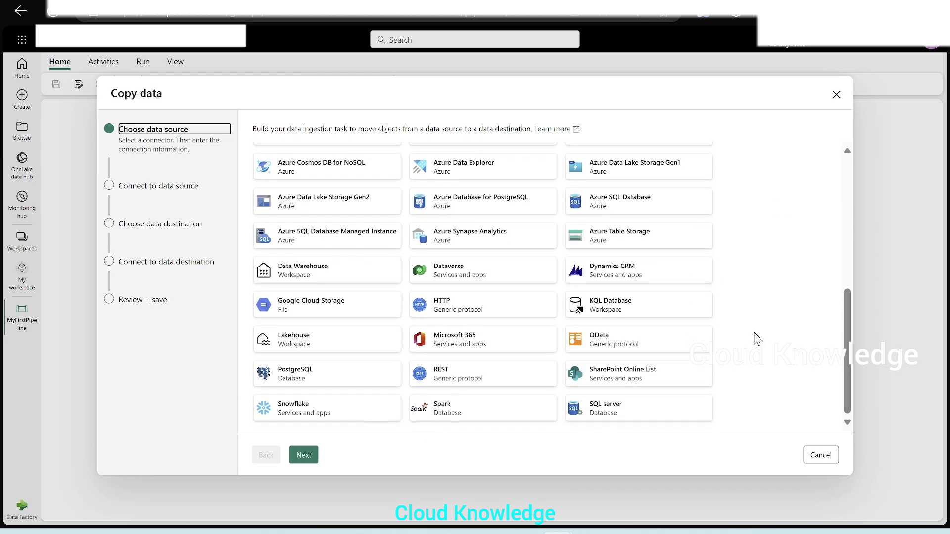
{"action": "scroll", "coordinate": [758, 339], "scroll_direction": "up", "scroll_amount": 5}
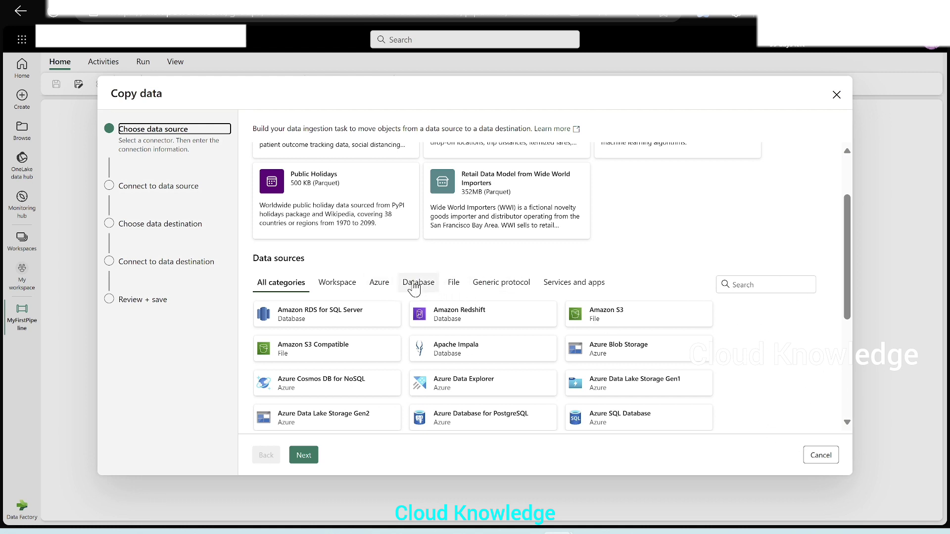
{"action": "left_click", "coordinate": [379, 283]}
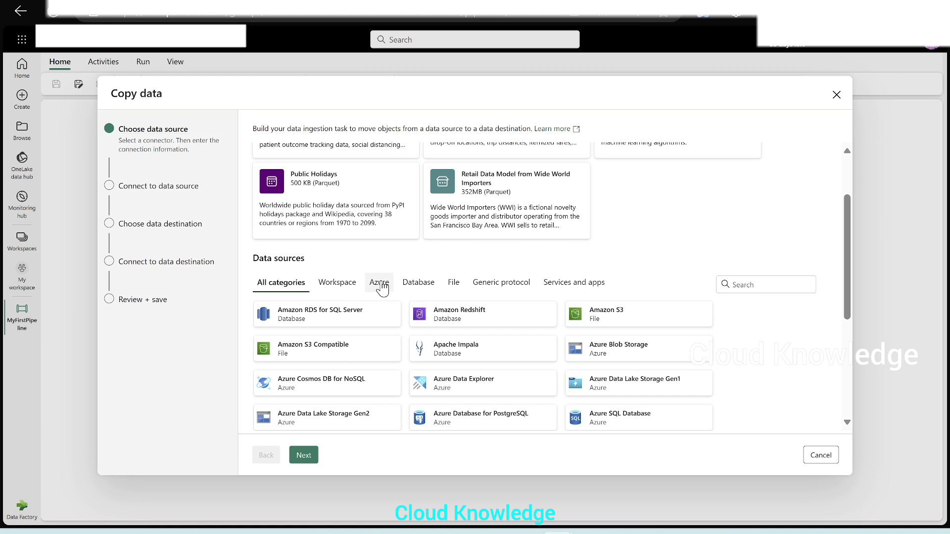
{"action": "scroll", "coordinate": [719, 308], "scroll_direction": "down", "scroll_amount": 2}
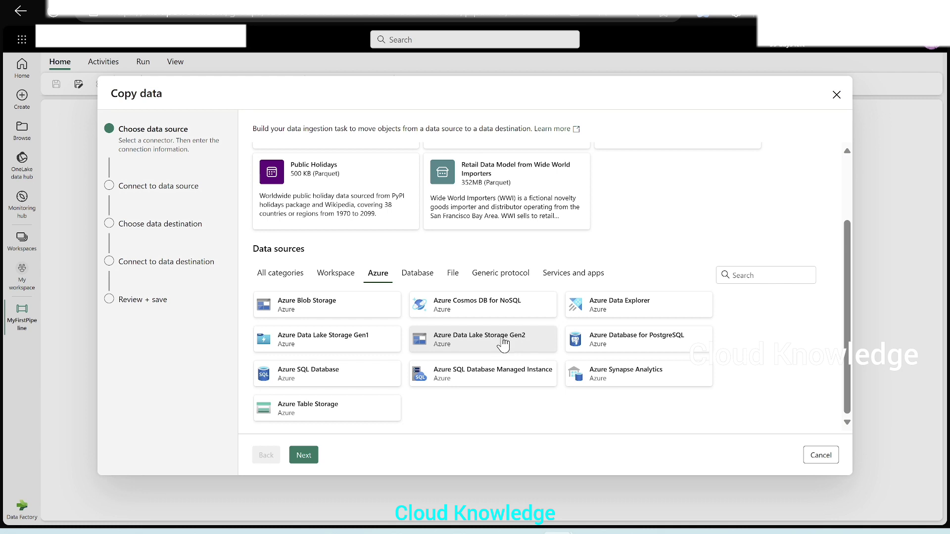
{"action": "left_click", "coordinate": [303, 455]}
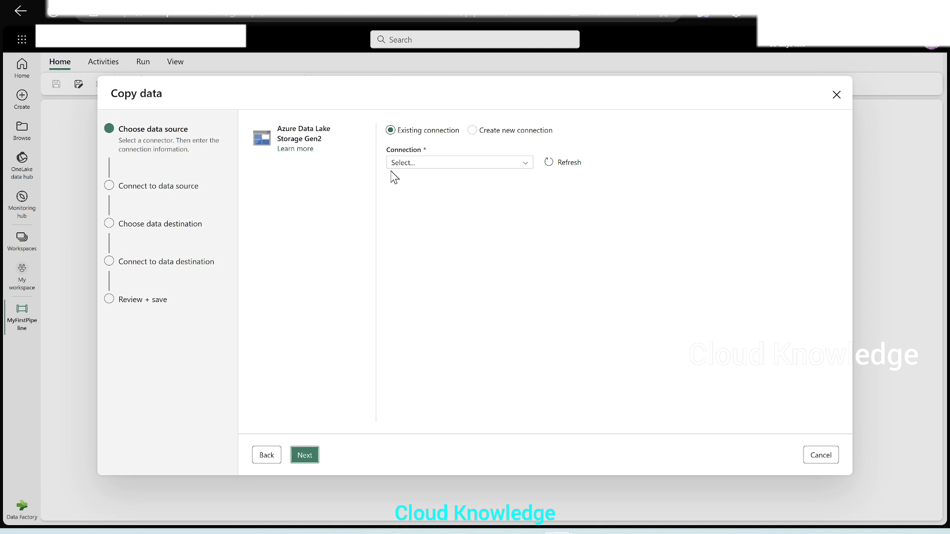
- Choose to create a new connection for the Azure Data Lake Storage Gen2 source
{"action": "left_click", "coordinate": [504, 132]}
{"action": "left_click", "coordinate": [473, 136]}
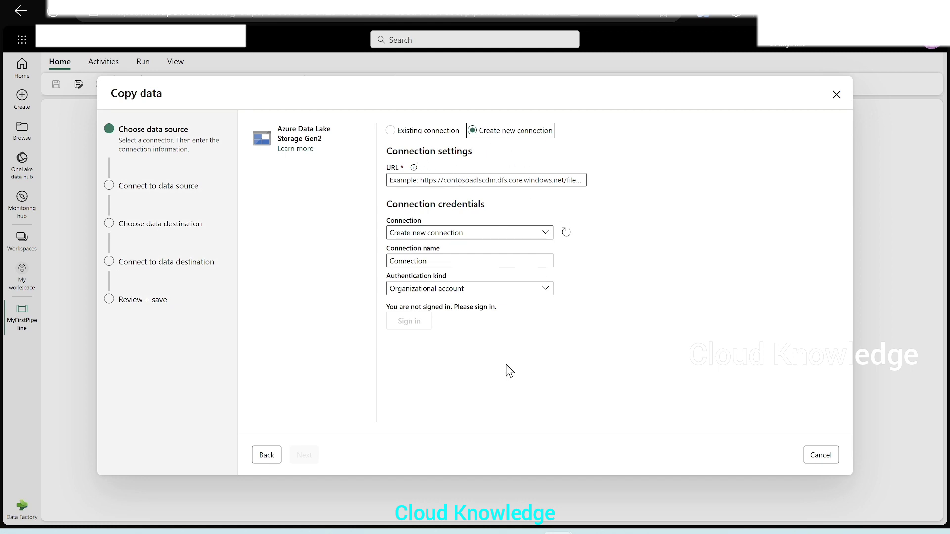
{"action": "mouse_move", "coordinate": [414, 171]}
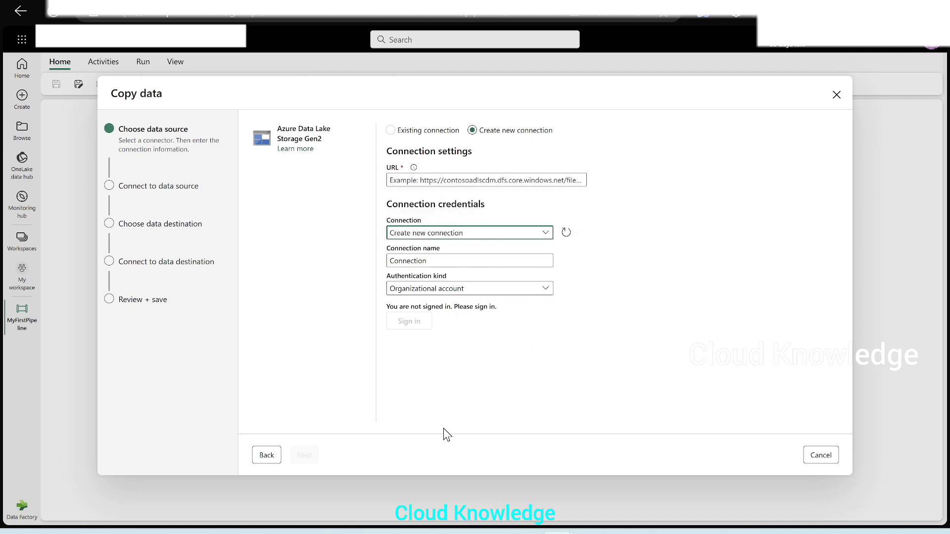
{"action": "left_click", "coordinate": [443, 180]}
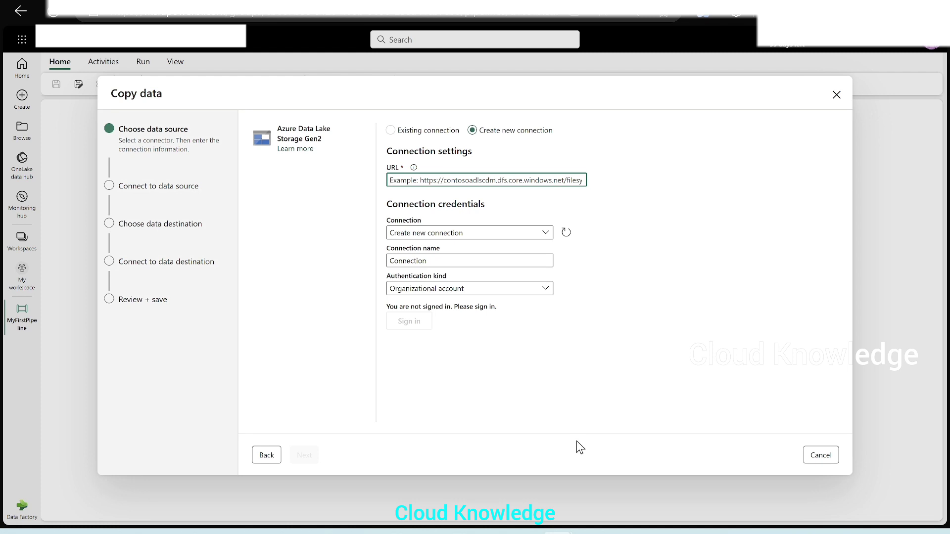
- Switch to the Azure portal and copy the Data Lake Storage endpoint URL from the storage account's endpoints
{"action": "mouse_move", "coordinate": [589, 530]}
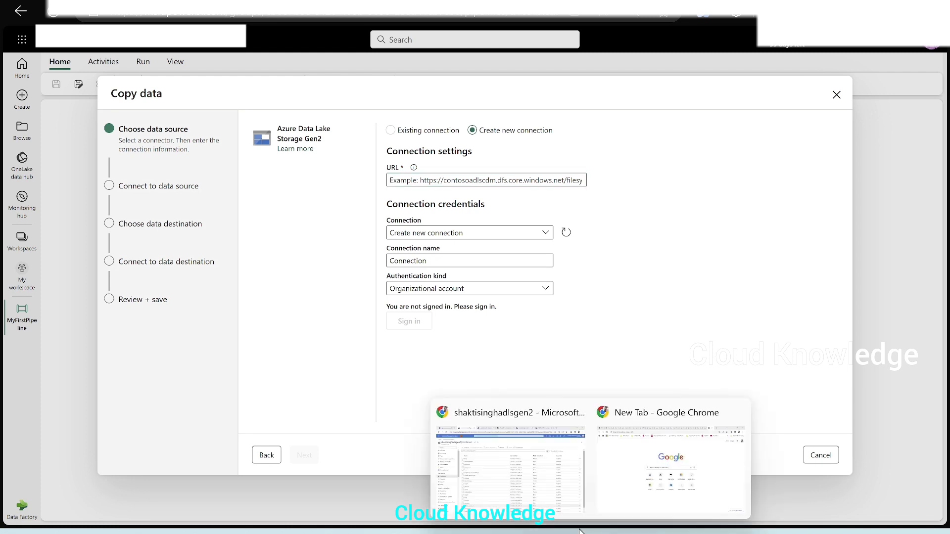
{"action": "left_click", "coordinate": [559, 477]}
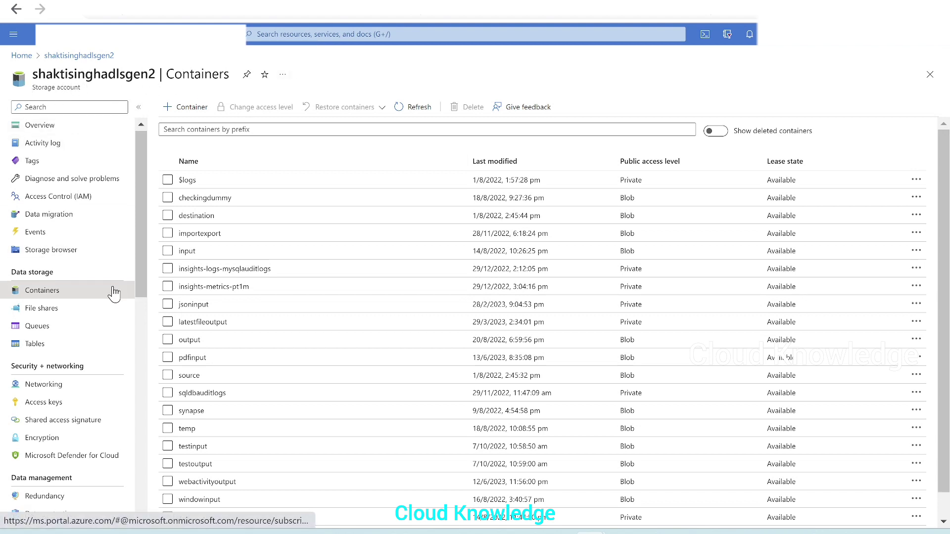
{"action": "scroll", "coordinate": [115, 290], "scroll_direction": "down", "scroll_amount": 3}
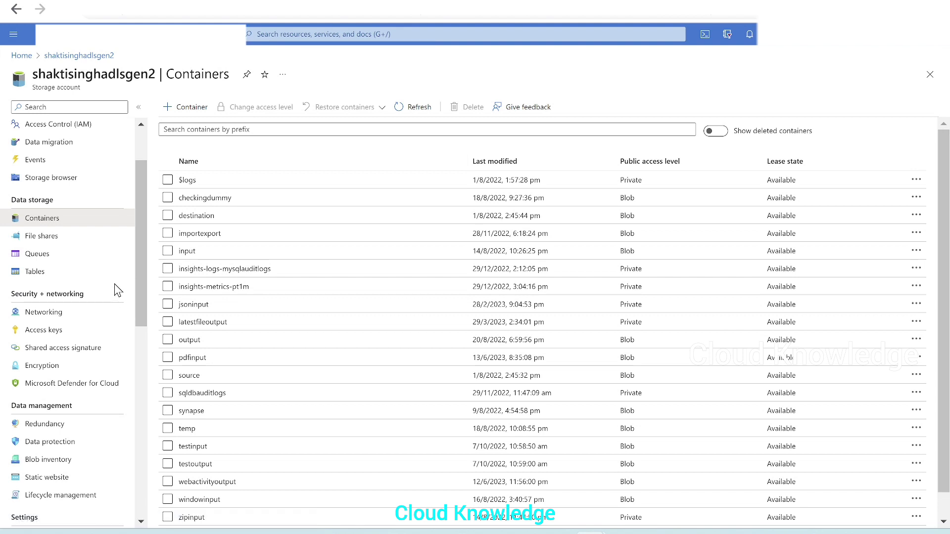
{"action": "scroll", "coordinate": [114, 290], "scroll_direction": "down", "scroll_amount": 5}
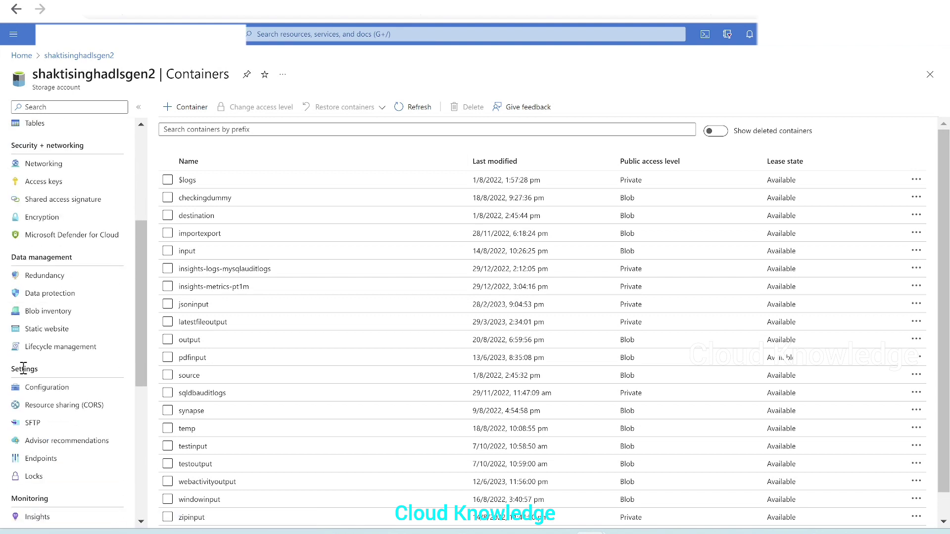
{"action": "left_click", "coordinate": [45, 460]}
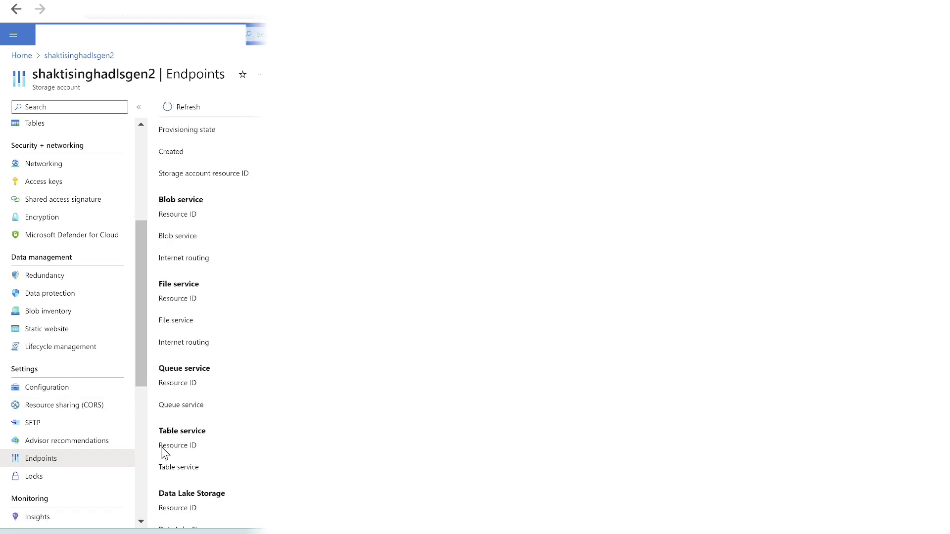
{"action": "scroll", "coordinate": [163, 452], "scroll_direction": "down", "scroll_amount": 3}
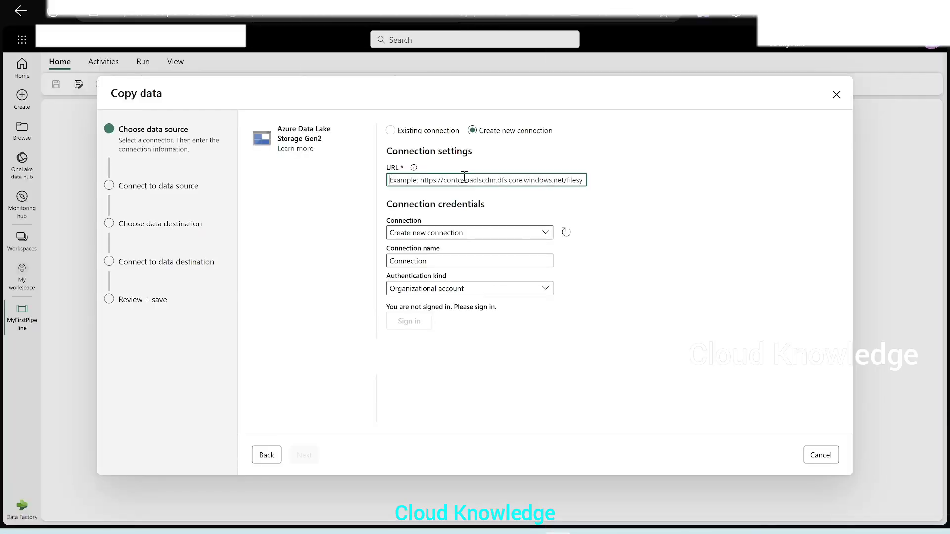
- Back in Microsoft Fabric, enter the copied Data Lake Storage endpoint as the connection URL and sign in with the organizational account to connect
{"action": "left_click", "coordinate": [461, 179]}
{"action": "type", "text": "https://shaktisinghadlsgen2.dfs.core.windows.net/"}
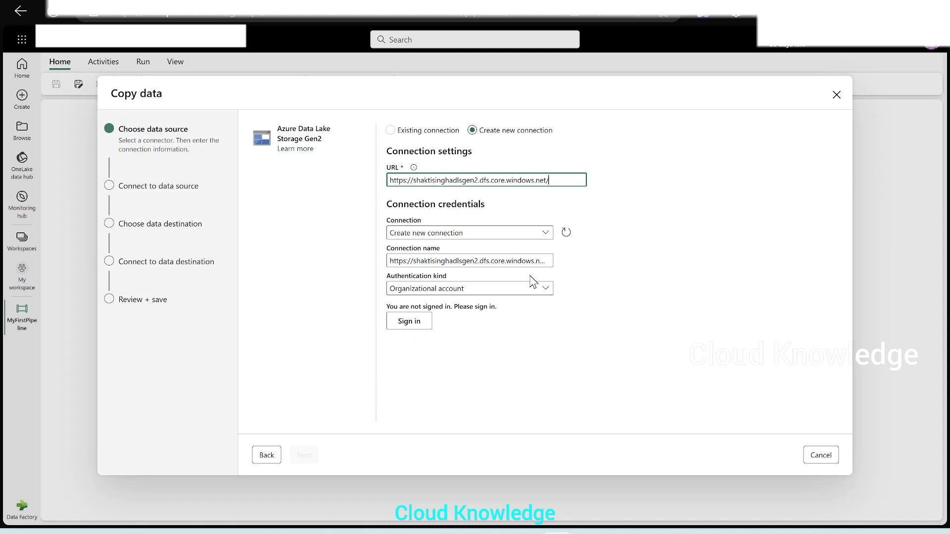
{"action": "left_click", "coordinate": [408, 328]}
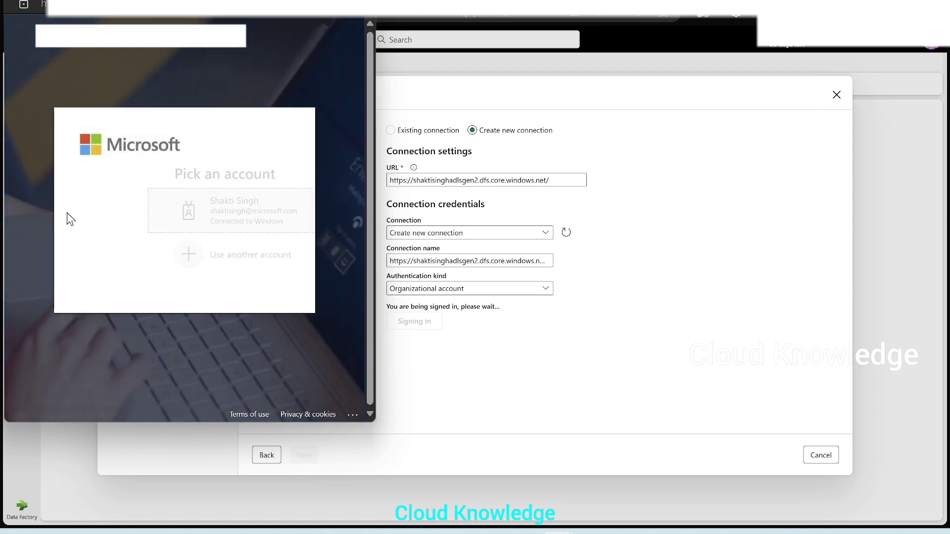
{"action": "left_click", "coordinate": [301, 263]}
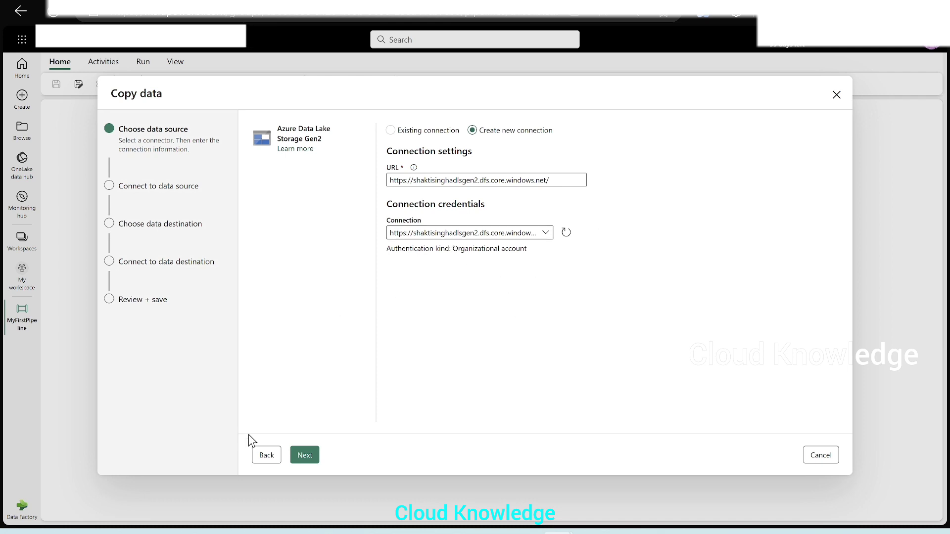
{"action": "left_click", "coordinate": [306, 456]}
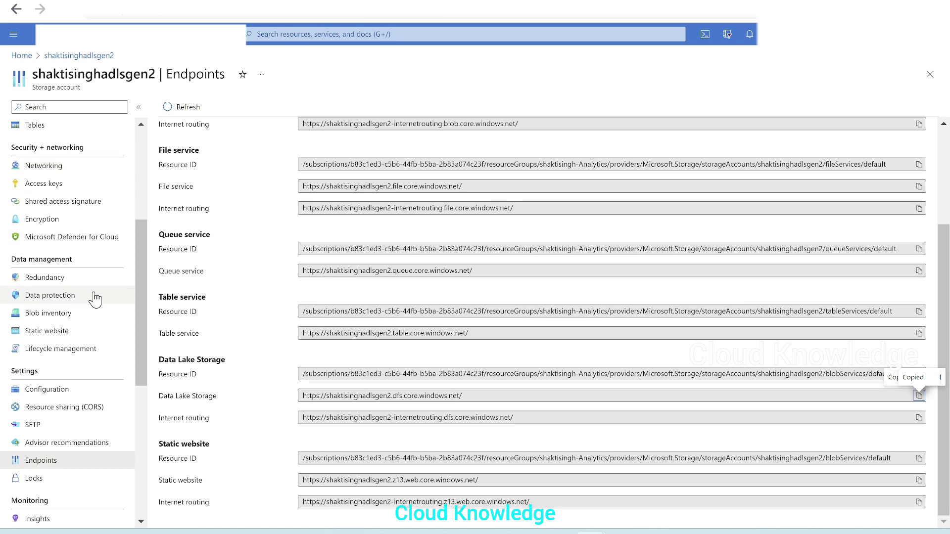
- Switch to the Azure portal and review the list of containers in the storage account
{"action": "scroll", "coordinate": [95, 239], "scroll_direction": "up", "scroll_amount": 5}
{"action": "left_click", "coordinate": [70, 299]}
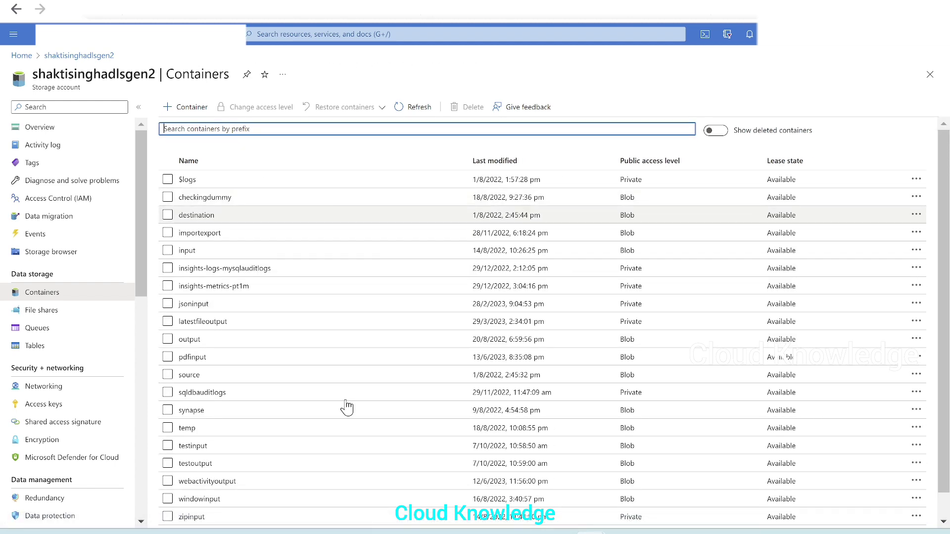
{"action": "scroll", "coordinate": [309, 337], "scroll_direction": "down", "scroll_amount": 1}
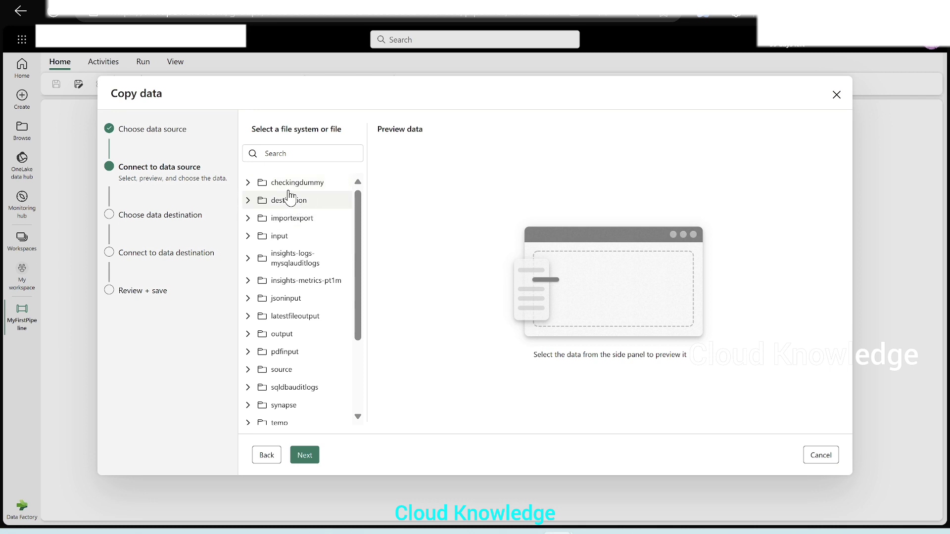
- Back in Microsoft Fabric, select PivotInput.csv in the input container as the source file, check its data preview and accept it
{"action": "scroll", "coordinate": [271, 341], "scroll_direction": "down", "scroll_amount": 2}
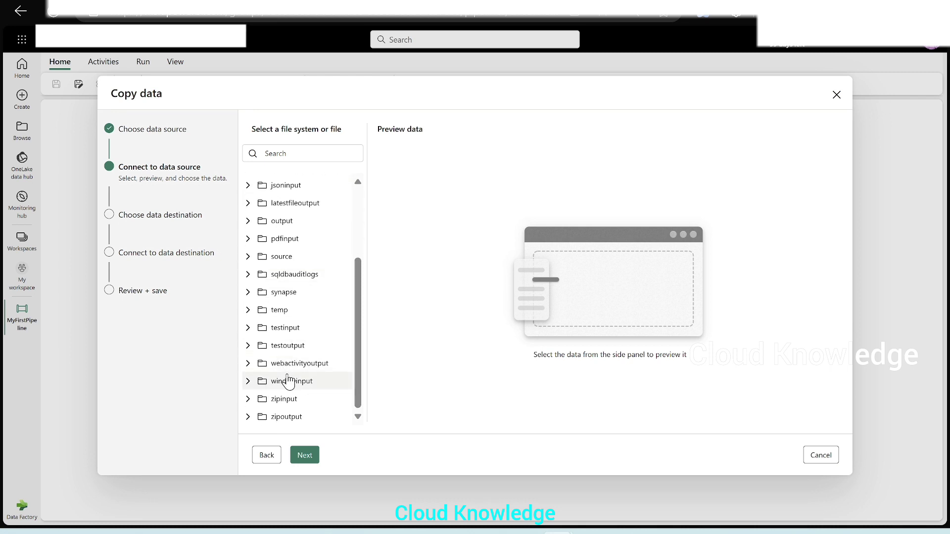
{"action": "scroll", "coordinate": [288, 383], "scroll_direction": "up", "scroll_amount": 3}
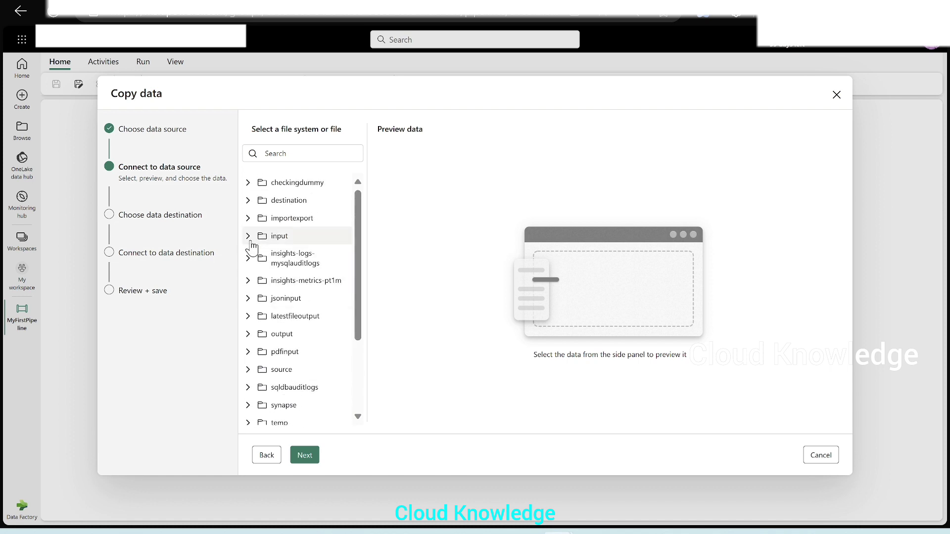
{"action": "left_click", "coordinate": [249, 236]}
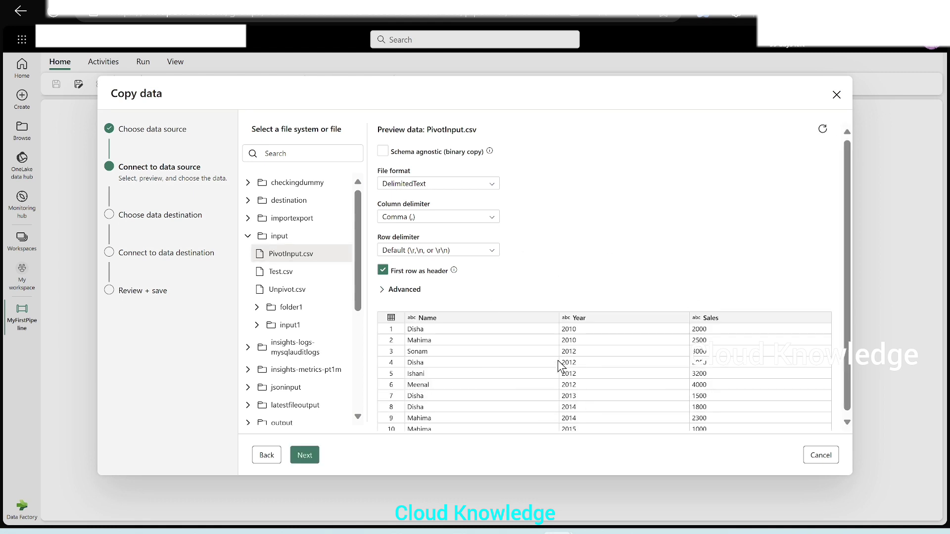
{"action": "scroll", "coordinate": [544, 356], "scroll_direction": "down", "scroll_amount": 1}
{"action": "scroll", "coordinate": [683, 360], "scroll_direction": "down", "scroll_amount": 1}
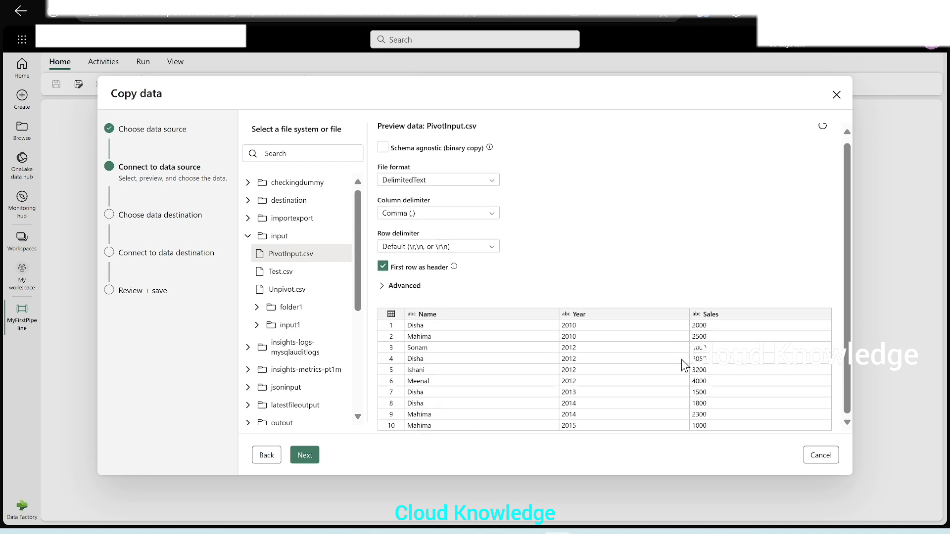
{"action": "left_click", "coordinate": [305, 455]}
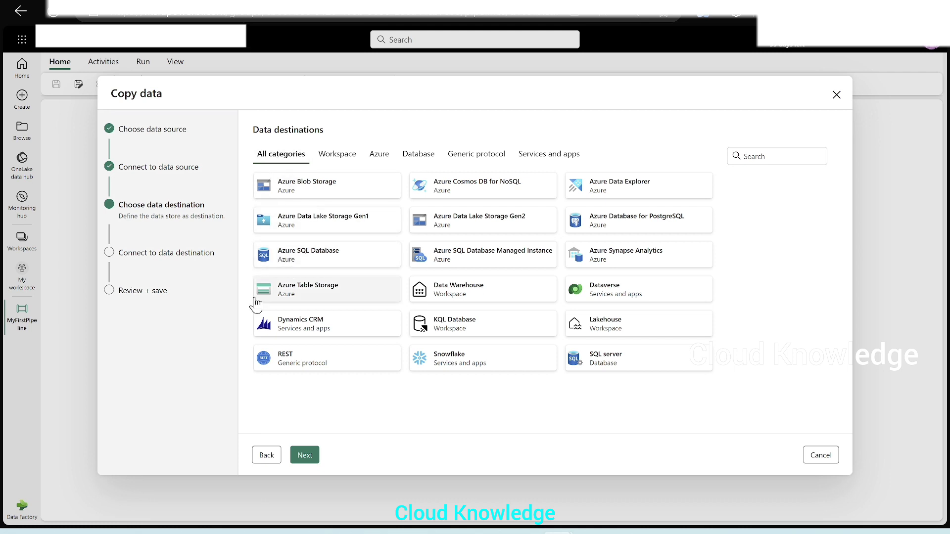
- Choose Azure SQL Database from the Azure category as the data destination
{"action": "left_click", "coordinate": [379, 156]}
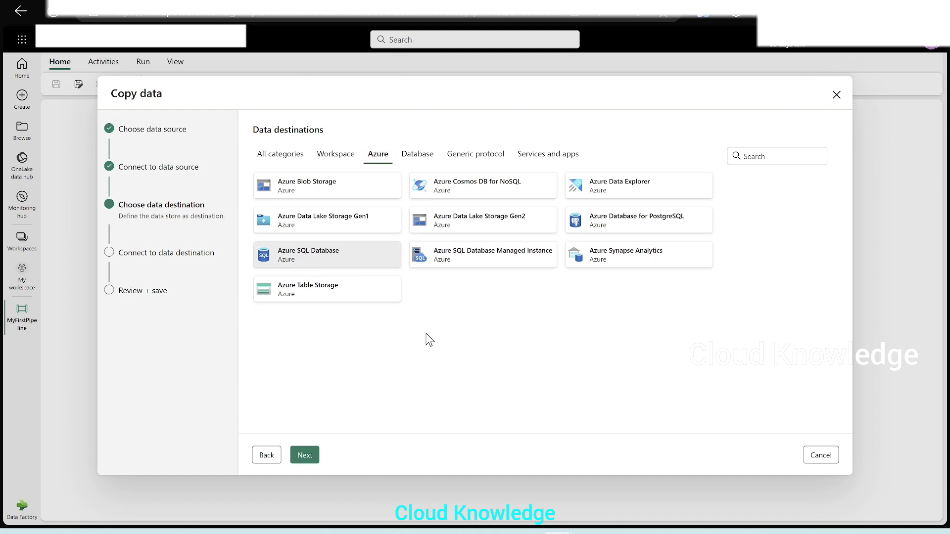
{"action": "left_click", "coordinate": [304, 455]}
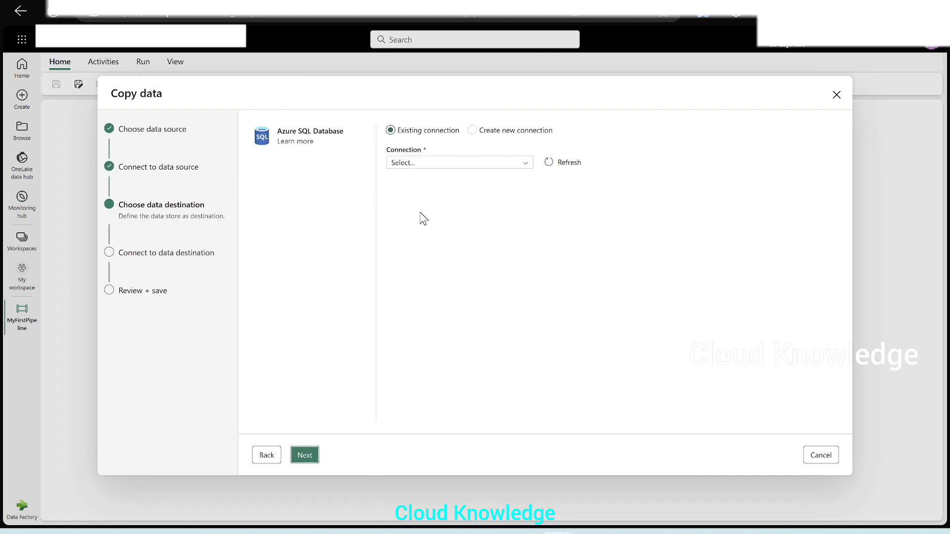
- Choose to create a new connection for the Azure SQL Database destination
{"action": "left_click", "coordinate": [517, 133]}
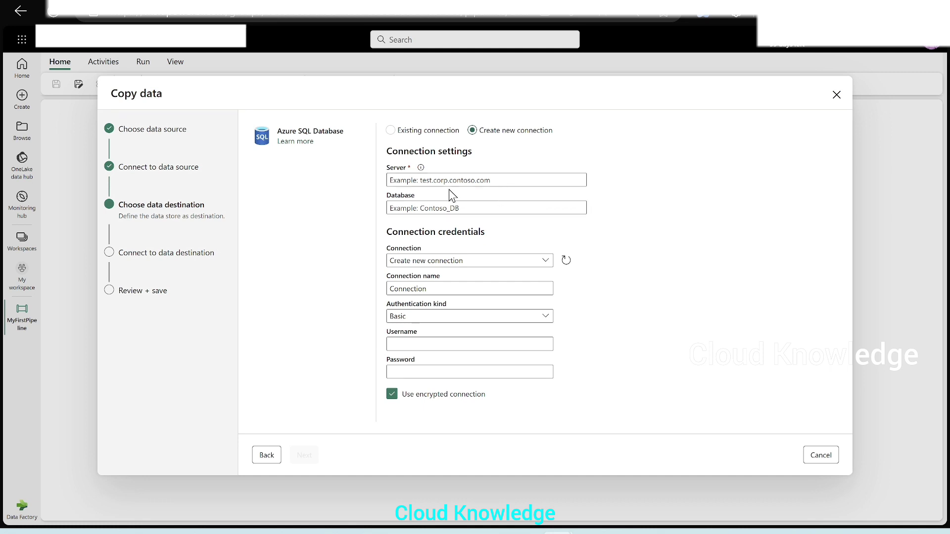
{"action": "left_click", "coordinate": [420, 178]}
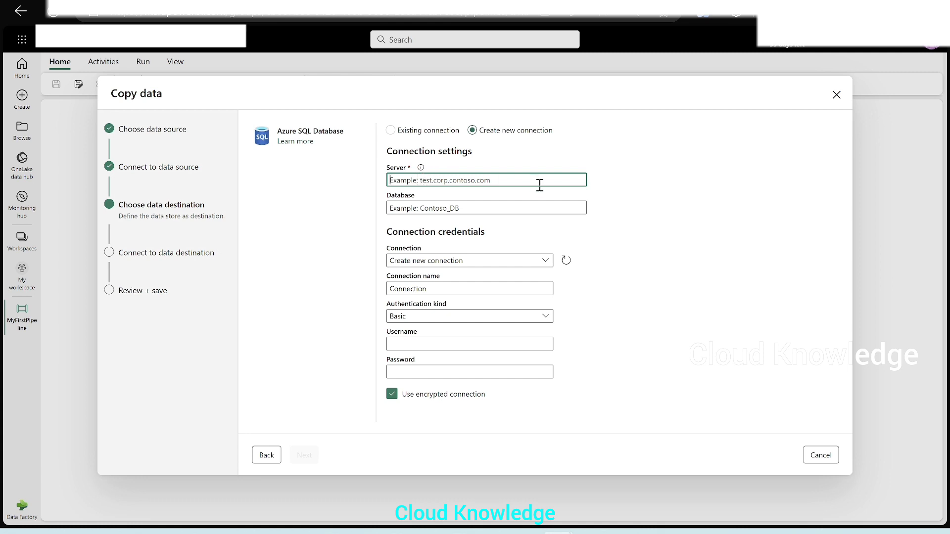
{"action": "mouse_move", "coordinate": [421, 172]}
- Copy the full server name of the cksqldb database's SQL server from the Azure portal and enter it as the connection server in Microsoft Fabric
{"action": "mouse_move", "coordinate": [573, 531]}
{"action": "left_click", "coordinate": [569, 470]}
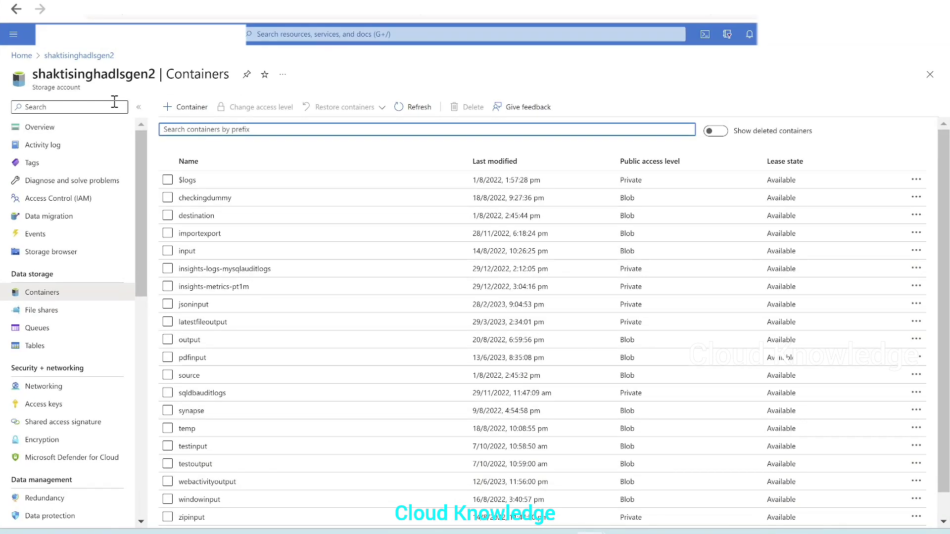
{"action": "key", "text": "ctrl+Tab"}
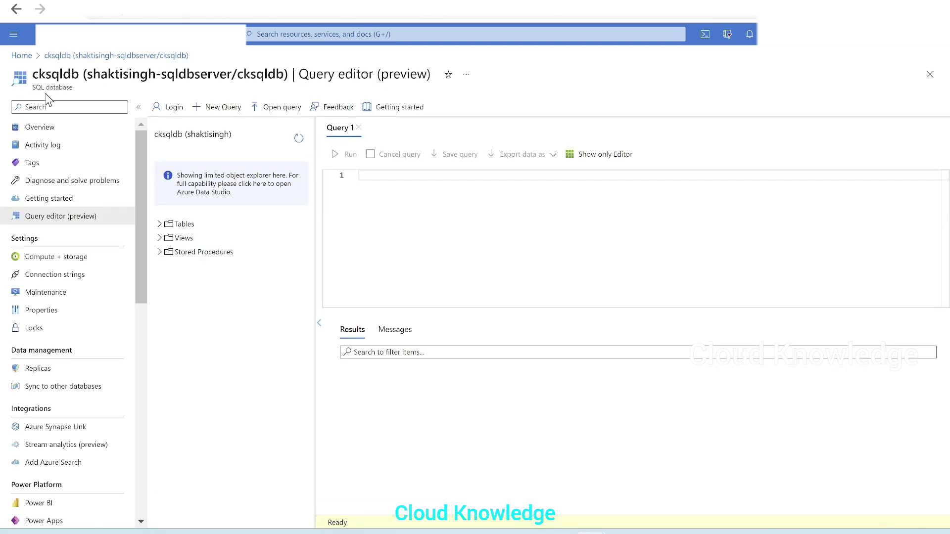
{"action": "left_click", "coordinate": [41, 130]}
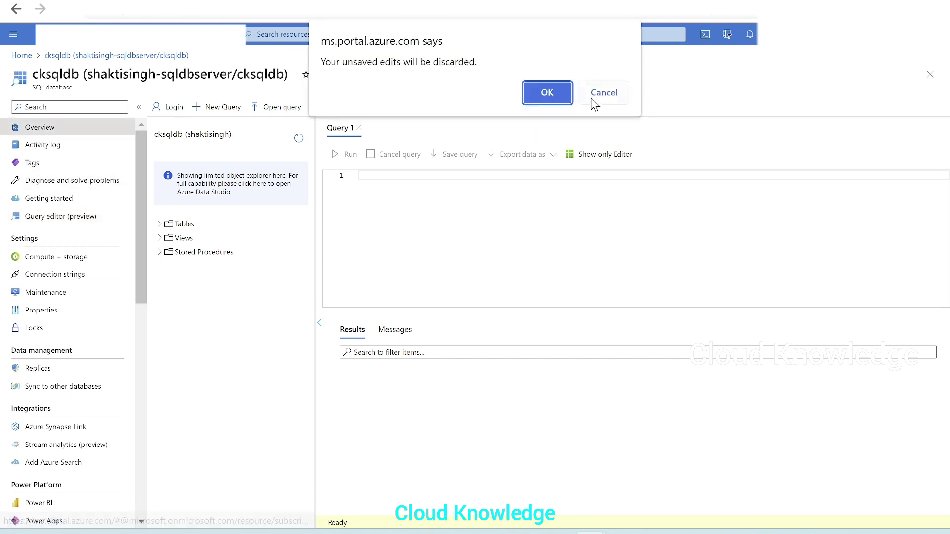
{"action": "left_click", "coordinate": [547, 93]}
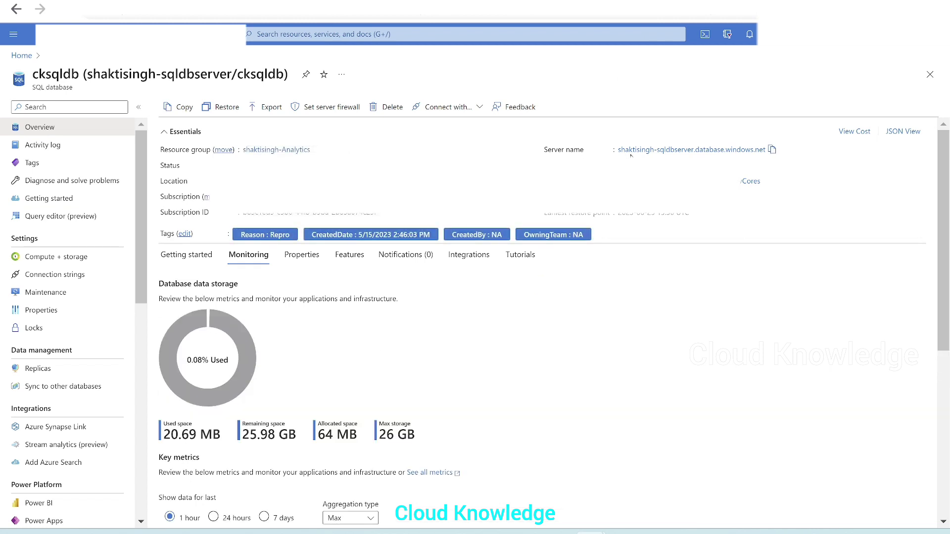
{"action": "left_click", "coordinate": [716, 150]}
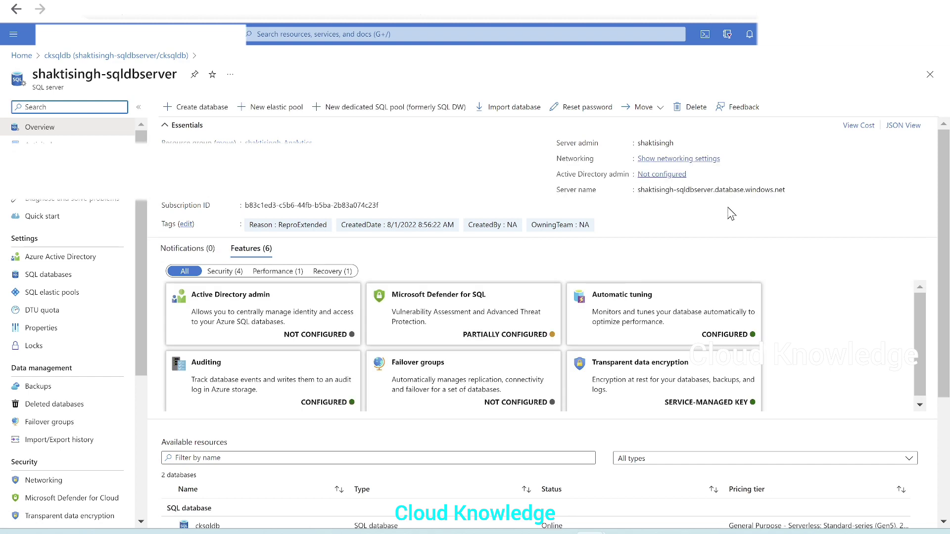
{"action": "left_click", "coordinate": [790, 192]}
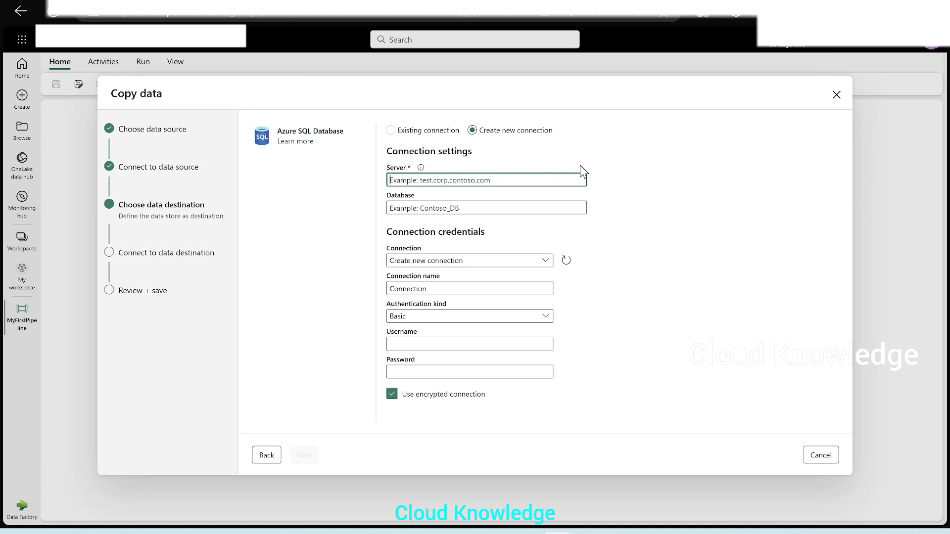
{"action": "key", "text": "ctrl+v"}
{"action": "left_click", "coordinate": [514, 204]}
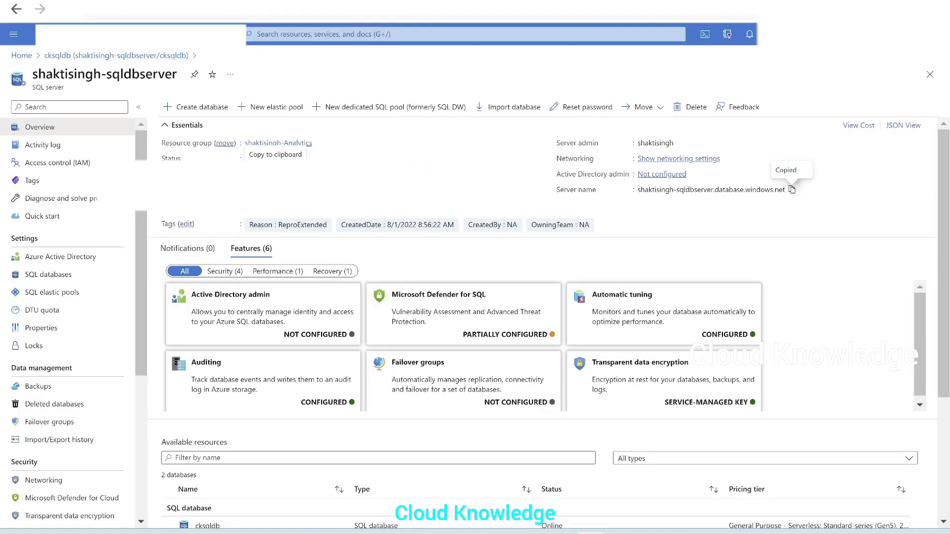
- Copy the database name cksqldb from the Azure portal, enter it as the connection database in Microsoft Fabric and continue to the destination table settings
{"action": "left_click", "coordinate": [17, 9]}
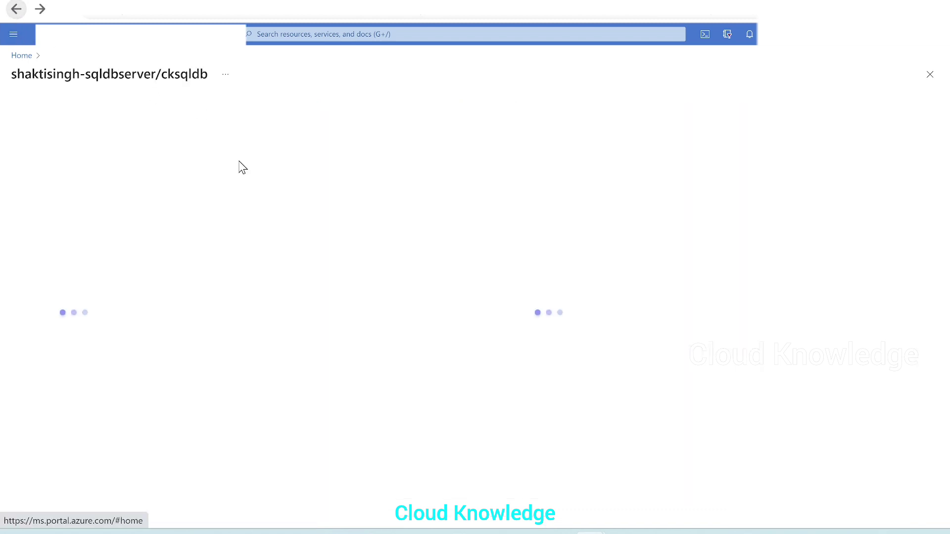
{"action": "double_click", "coordinate": [64, 74]}
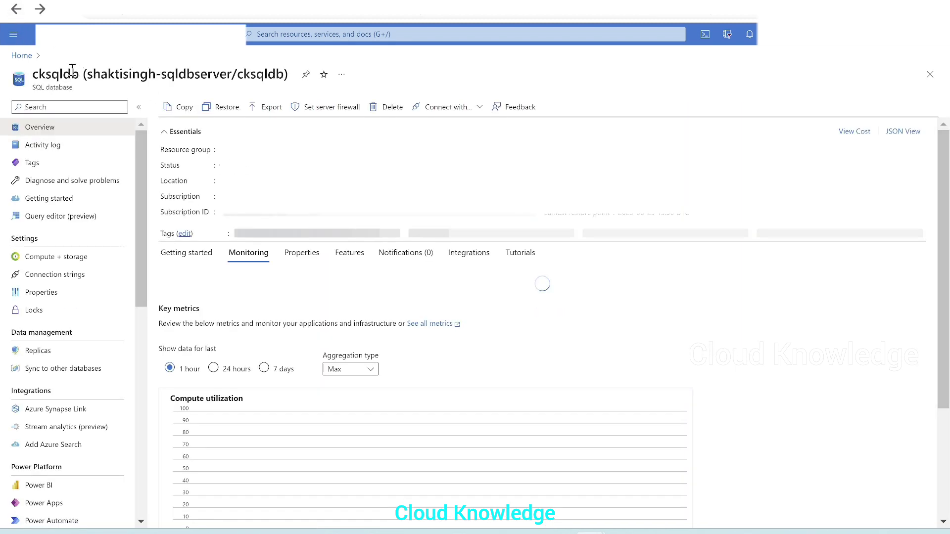
{"action": "right_click", "coordinate": [10, 92]}
{"action": "left_click", "coordinate": [75, 73]}
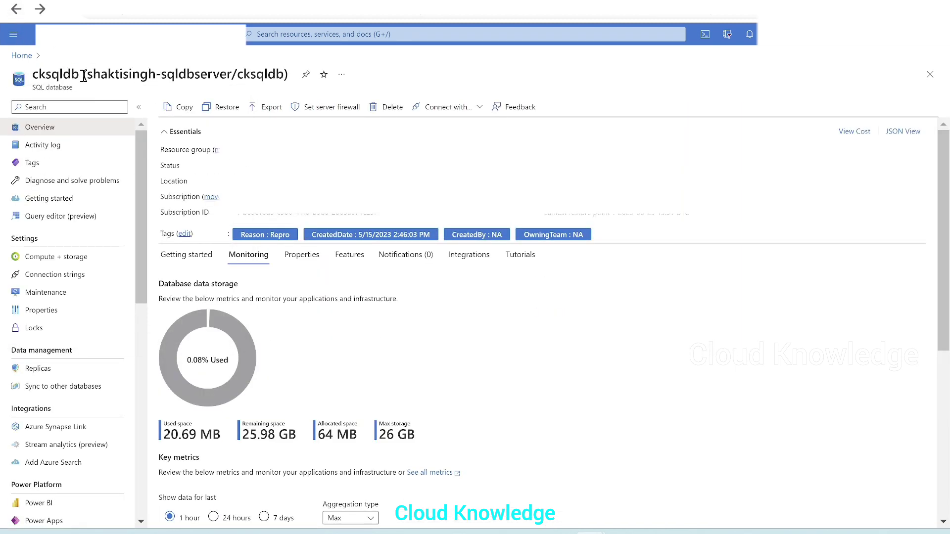
{"action": "left_click_drag", "start_coordinate": [75, 73], "coordinate": [38, 71]}
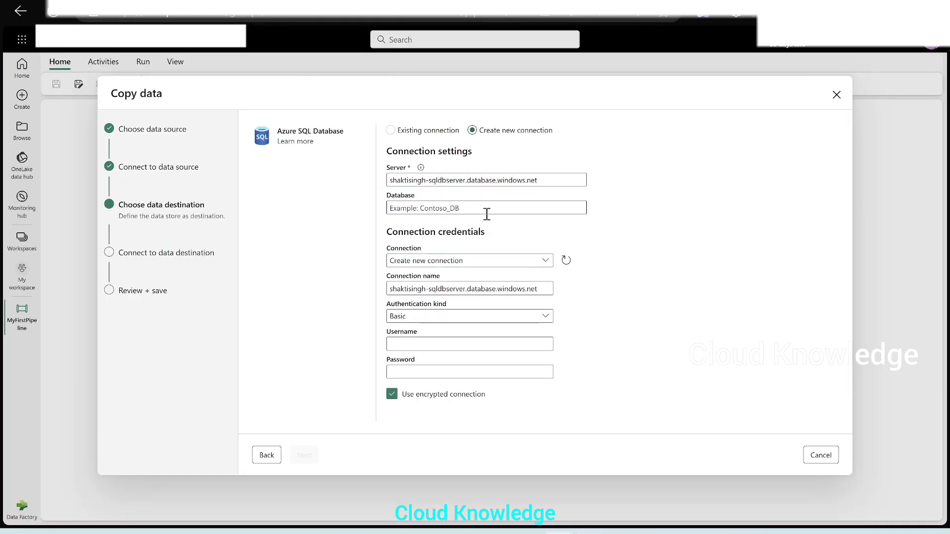
{"action": "left_click", "coordinate": [487, 212]}
{"action": "key", "text": "ctrl+v"}
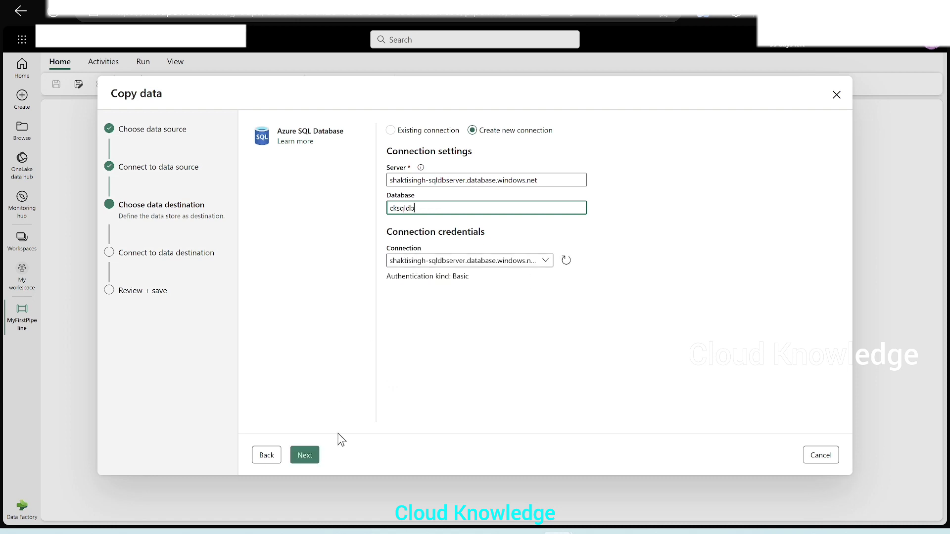
{"action": "left_click", "coordinate": [305, 456]}
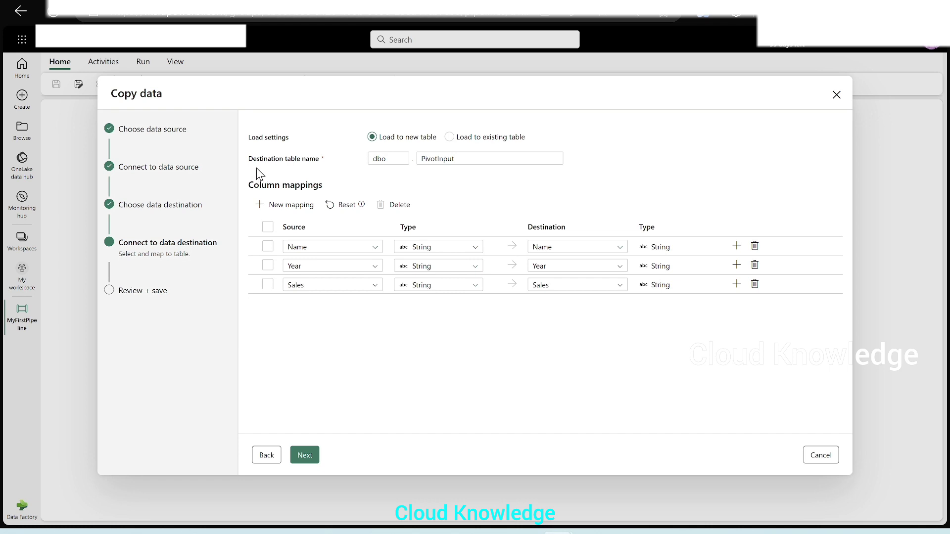
- Accept loading to the new table dbo.PivotInput with its column mappings, and save and run the copy with immediate data transfer
{"action": "left_click", "coordinate": [478, 158]}
{"action": "left_click", "coordinate": [404, 157]}
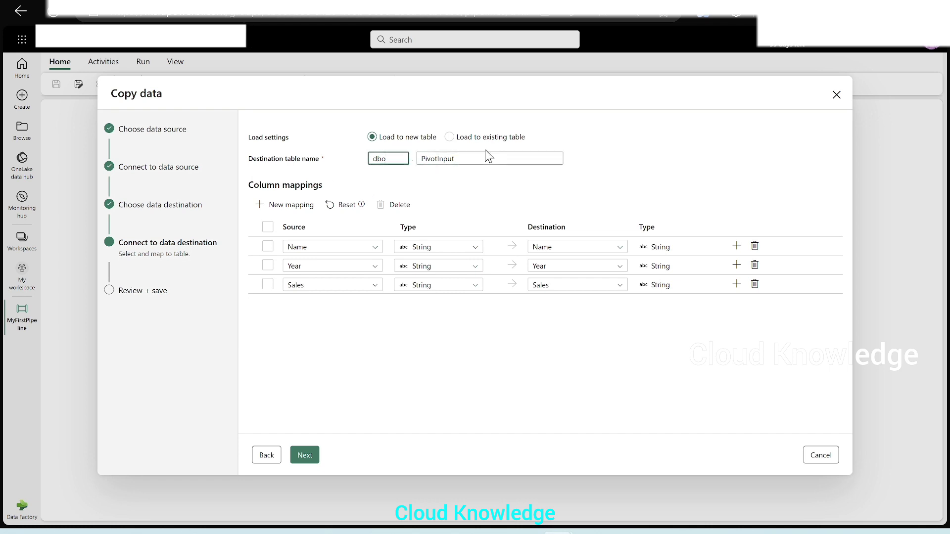
{"action": "left_click", "coordinate": [470, 157]}
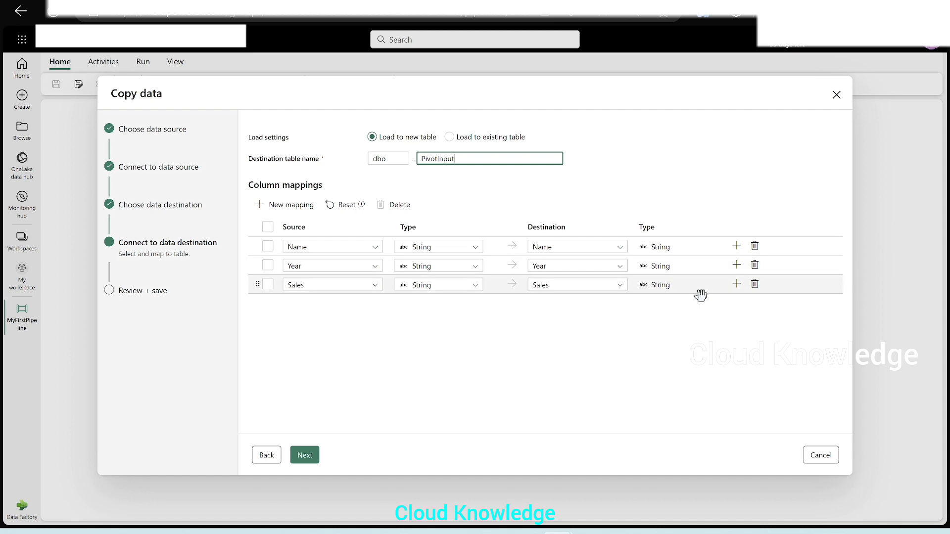
{"action": "left_click", "coordinate": [892, 293]}
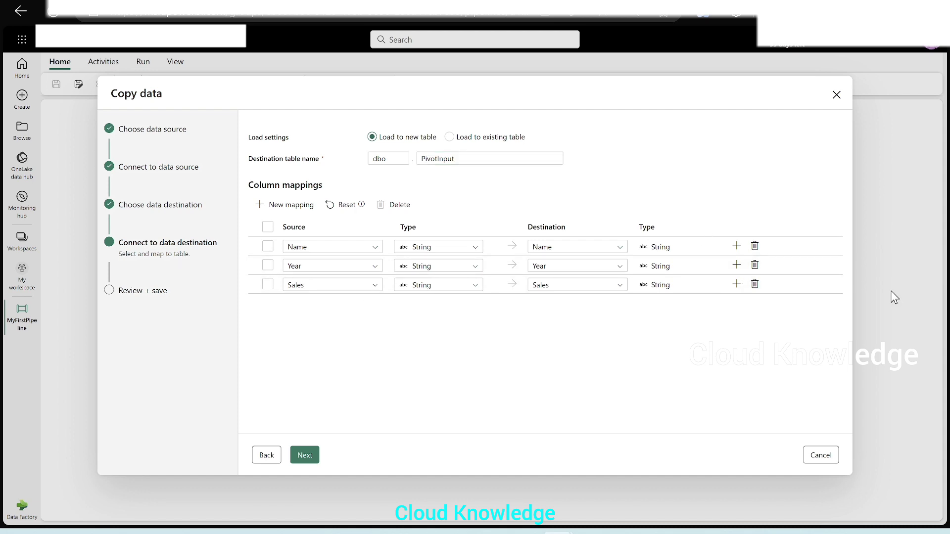
{"action": "left_click", "coordinate": [303, 457]}
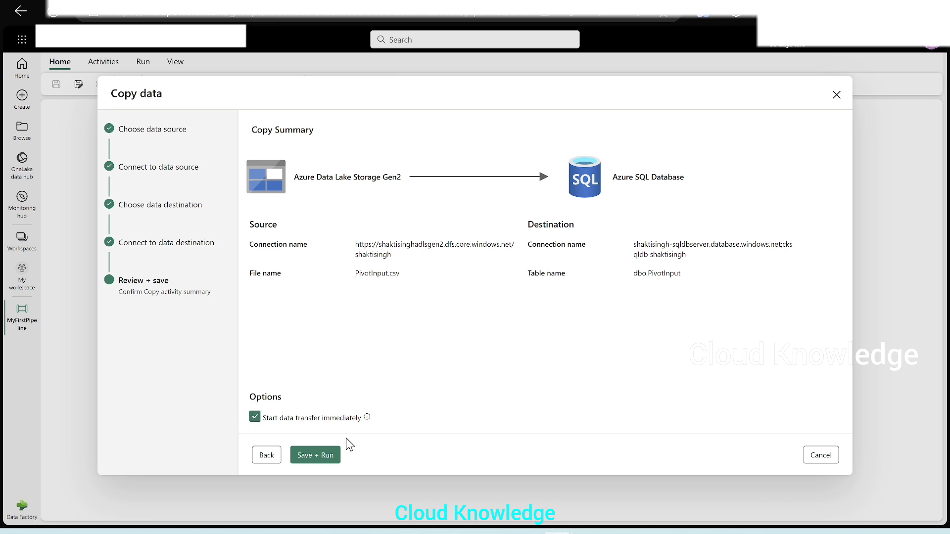
{"action": "mouse_move", "coordinate": [367, 418]}
{"action": "left_click", "coordinate": [318, 461]}
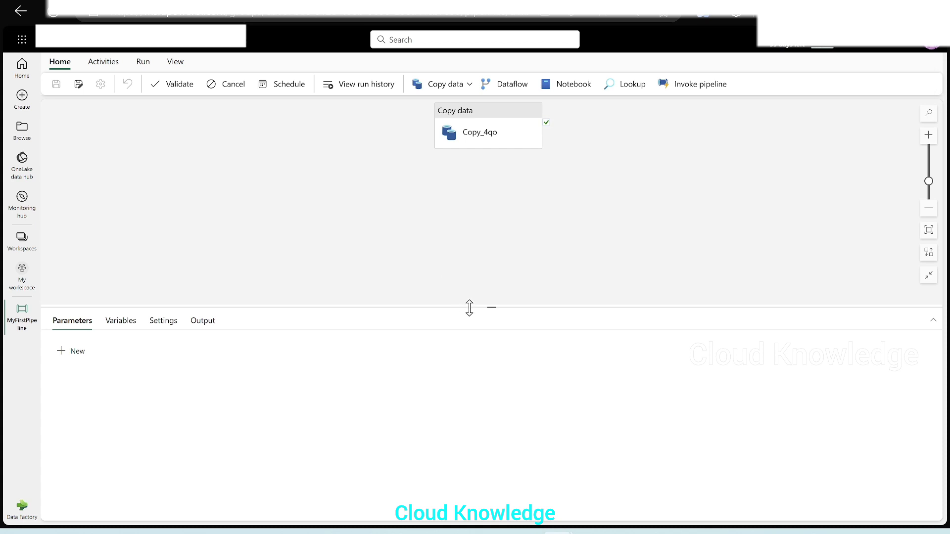
- Enlarge the pipeline details area, show the pipeline run's output and refresh the activity status
{"action": "left_click_drag", "start_coordinate": [468, 308], "coordinate": [490, 230]}
{"action": "left_click", "coordinate": [202, 244]}
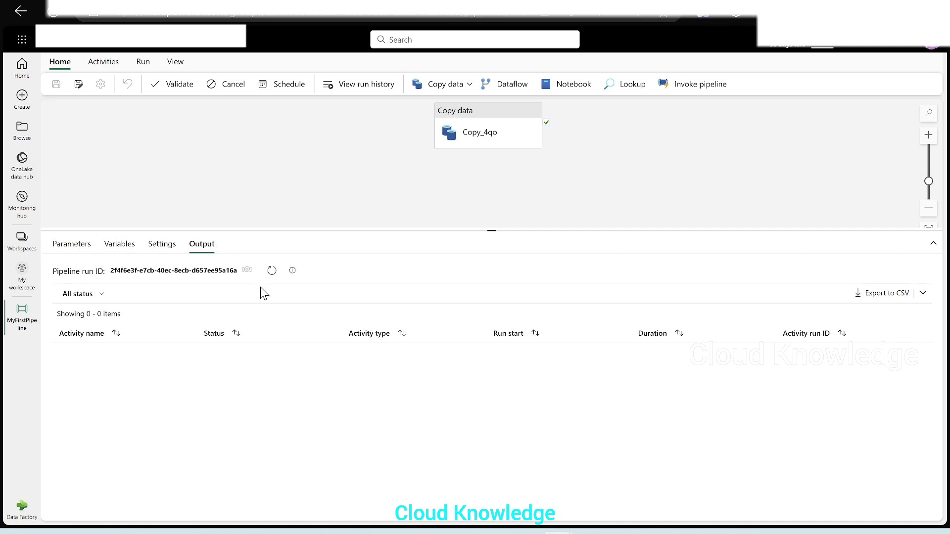
{"action": "left_click", "coordinate": [275, 273]}
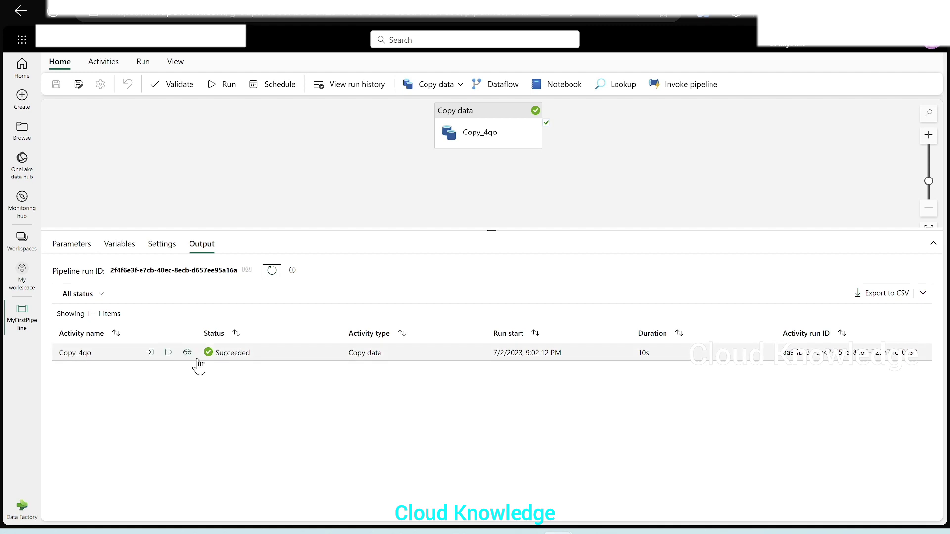
- Examine the copy activity run's input JSON in full view, including its source and sink settings, and close it
{"action": "left_click", "coordinate": [151, 352]}
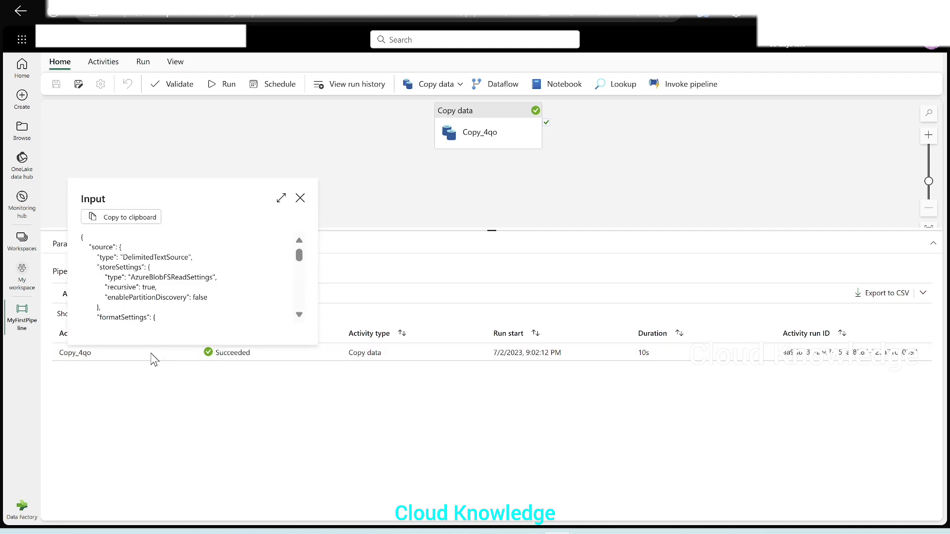
{"action": "left_click", "coordinate": [282, 199]}
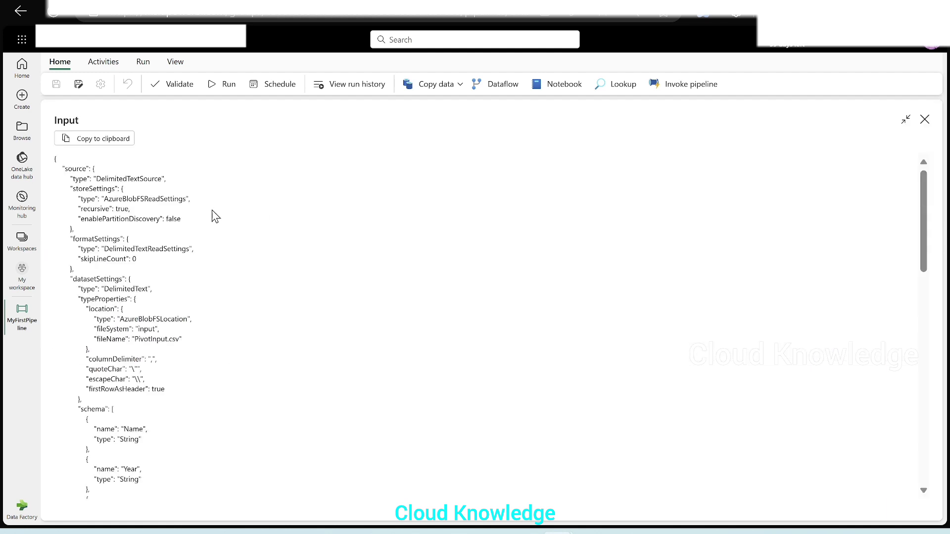
{"action": "scroll", "coordinate": [254, 439], "scroll_direction": "down", "scroll_amount": 3}
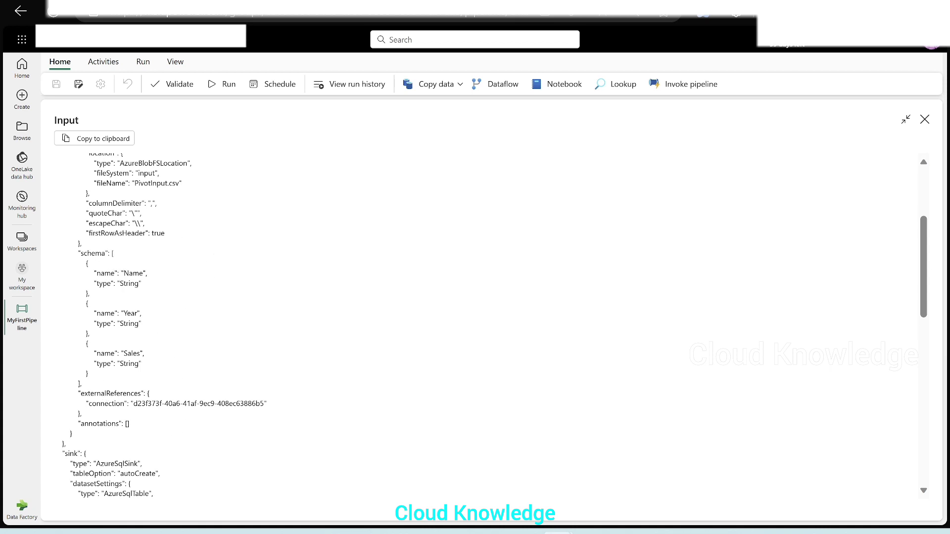
{"action": "left_click", "coordinate": [924, 121]}
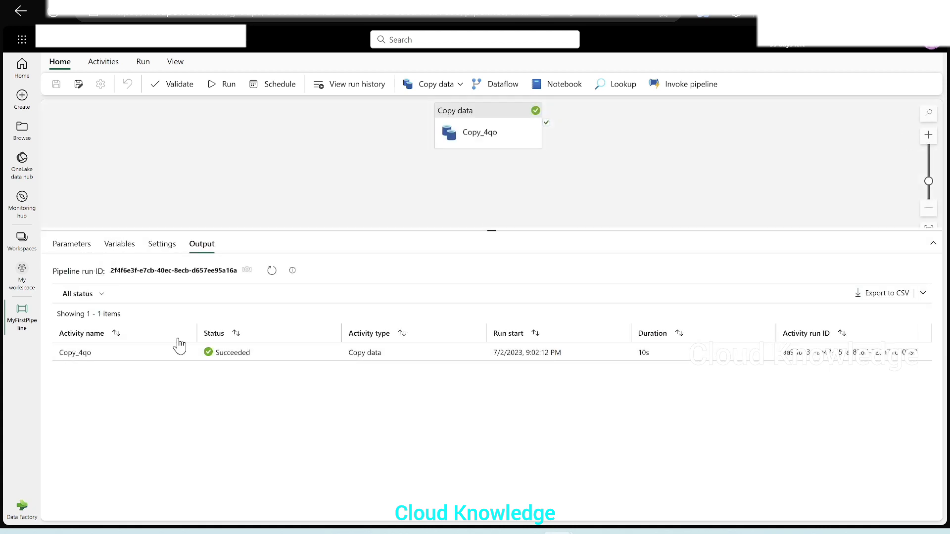
- Examine the copy activity run's output JSON in full view for rows read, rows copied and execution details, and close it
{"action": "left_click", "coordinate": [169, 352]}
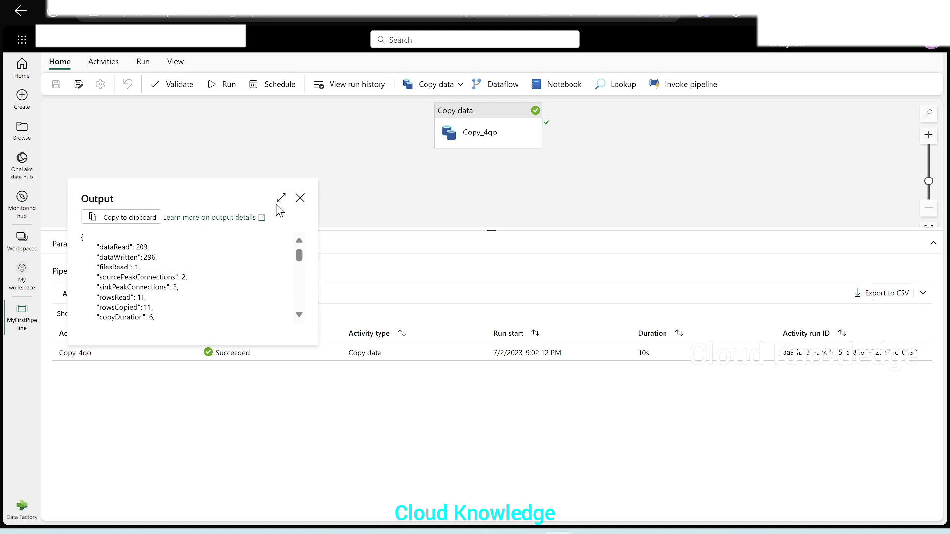
{"action": "left_click", "coordinate": [278, 201]}
{"action": "scroll", "coordinate": [307, 394], "scroll_direction": "down", "scroll_amount": 3}
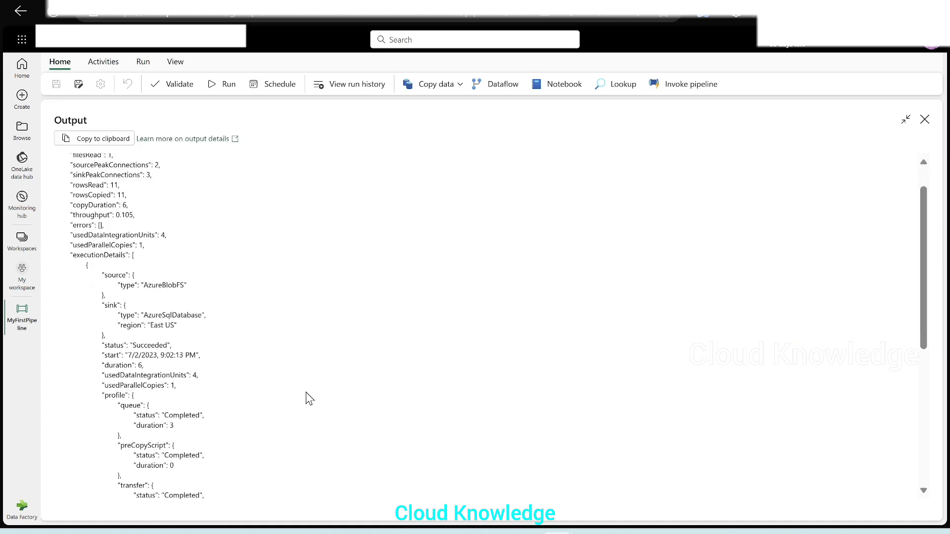
{"action": "scroll", "coordinate": [173, 198], "scroll_direction": "up", "scroll_amount": 1}
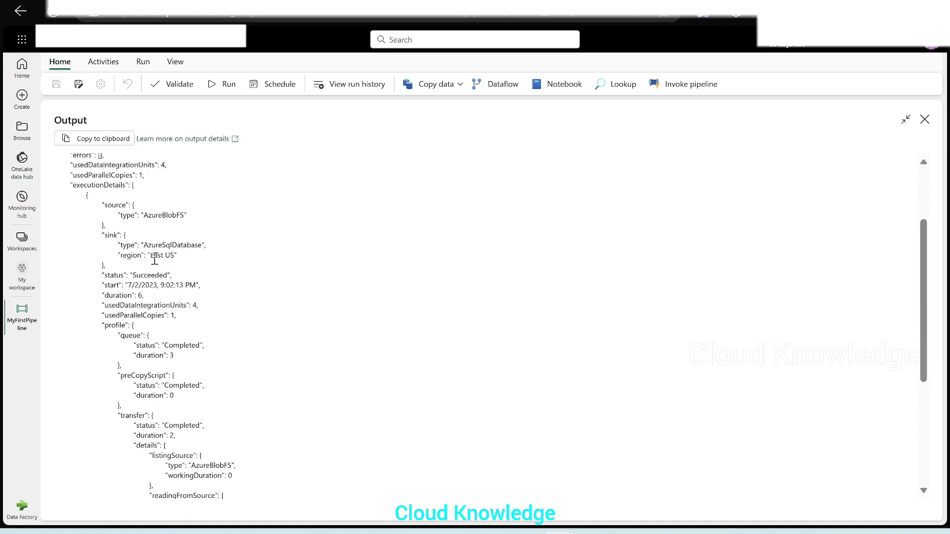
{"action": "scroll", "coordinate": [613, 422], "scroll_direction": "up", "scroll_amount": 2}
{"action": "left_click", "coordinate": [925, 120]}
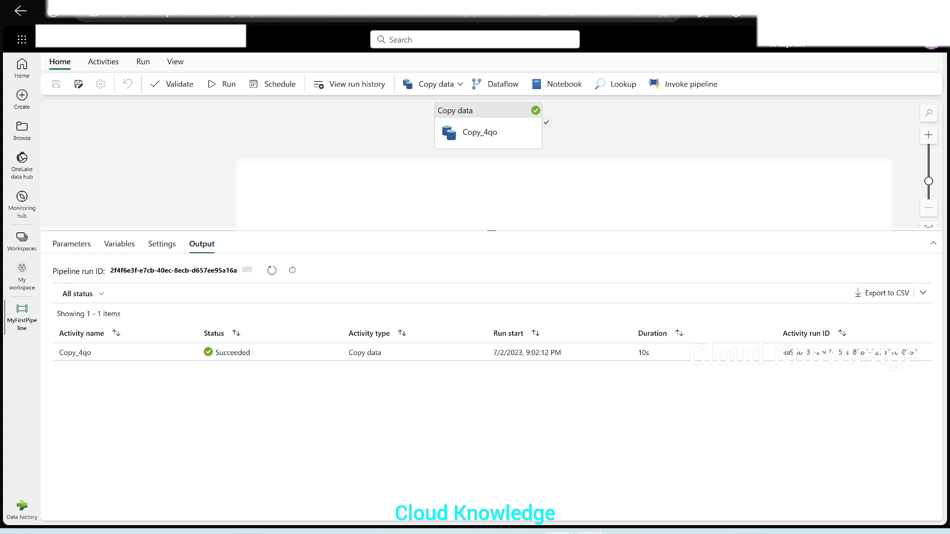
- Switch to the Azure portal, open the query editor of cksqldb and sign in with the prefilled SQL server authentication
{"action": "mouse_move", "coordinate": [591, 533]}
{"action": "left_click", "coordinate": [515, 465]}
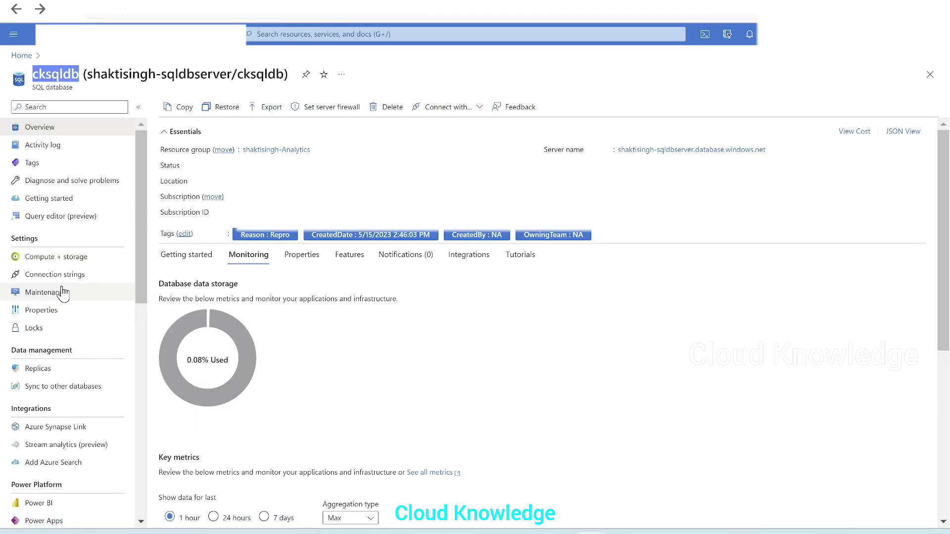
{"action": "left_click", "coordinate": [61, 218]}
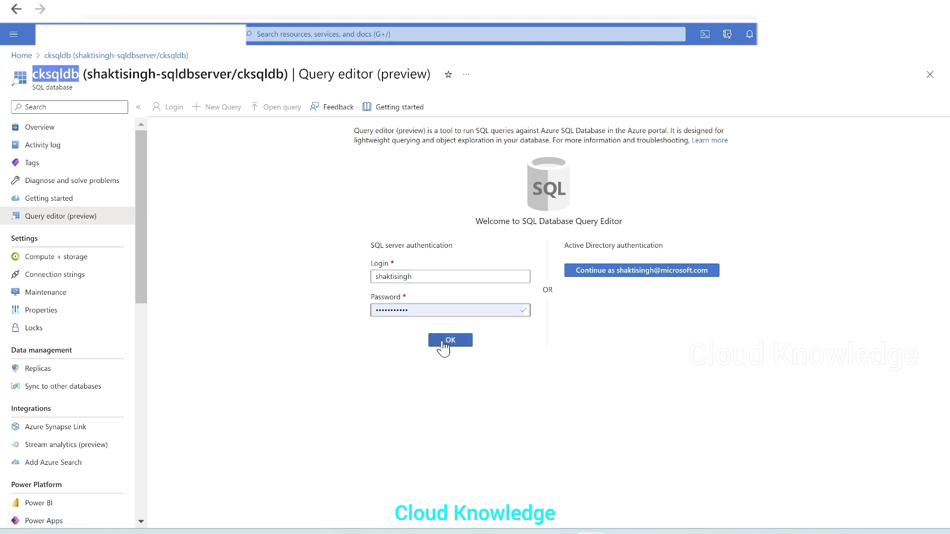
{"action": "left_click", "coordinate": [445, 350]}
- Write and run the query select * from [dbo].[PivotInput], and look through the returned rows
{"action": "type", "text": "s"}
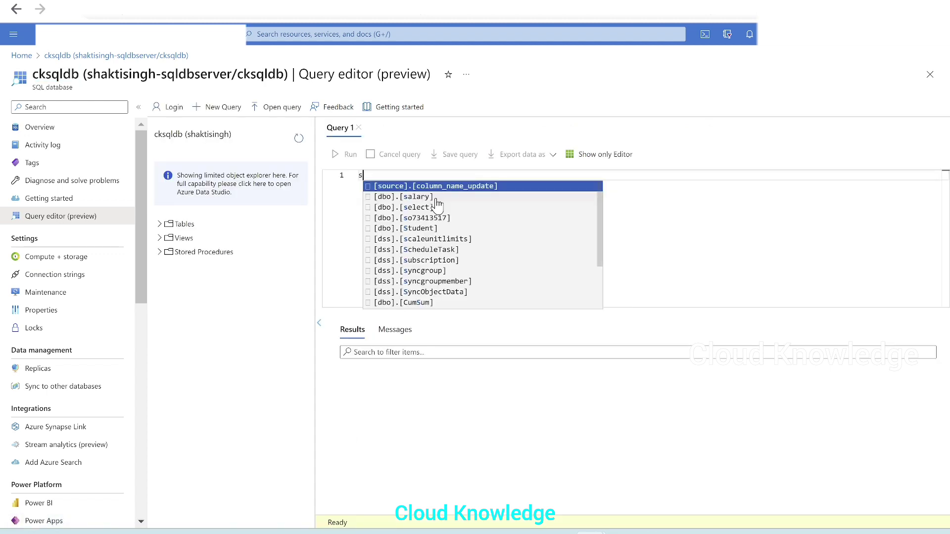
{"action": "type", "text": "elect * "}
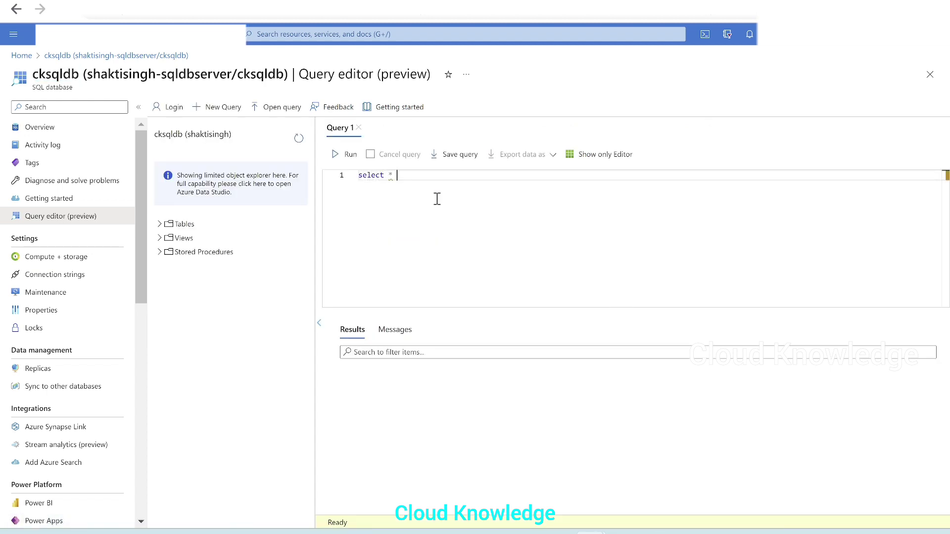
{"action": "type", "text": "fro "}
{"action": "type", "text": " [dbo].[PivotInput]"}
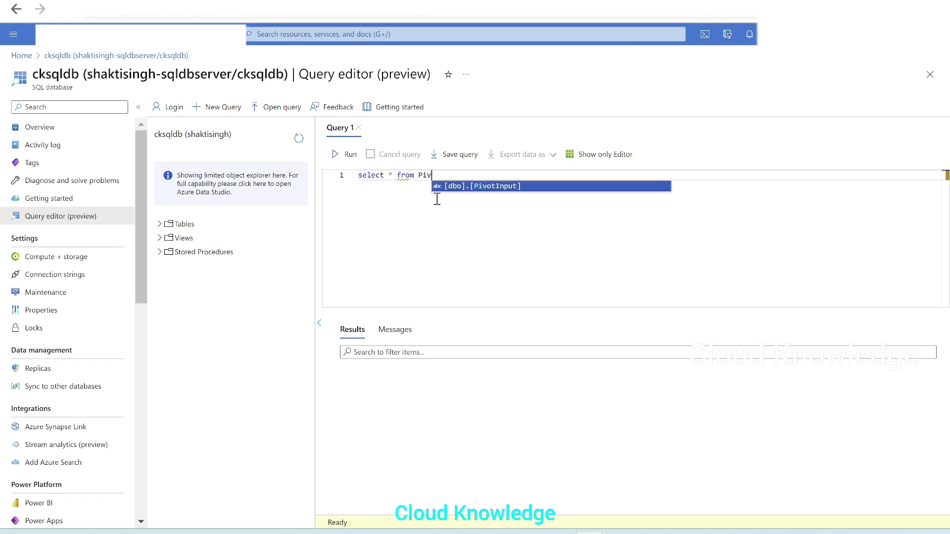
{"action": "key", "text": "Return"}
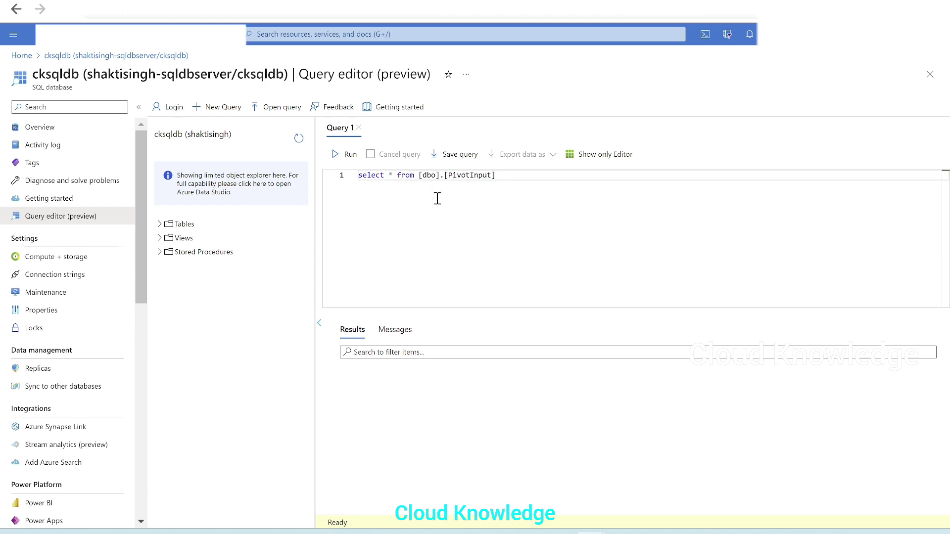
{"action": "left_click", "coordinate": [346, 154]}
{"action": "scroll", "coordinate": [685, 450], "scroll_direction": "down", "scroll_amount": 5}
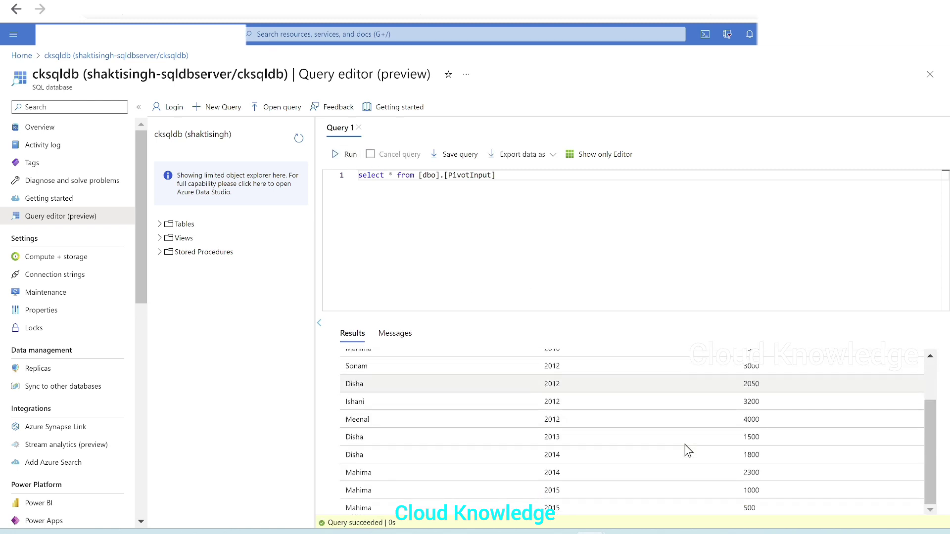
{"action": "scroll", "coordinate": [686, 444], "scroll_direction": "up", "scroll_amount": 5}
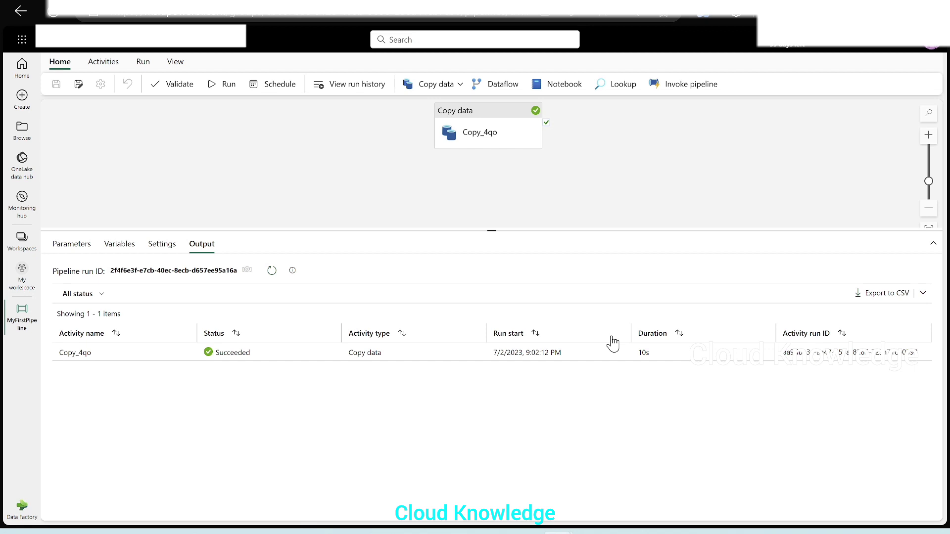
- Switch back to MyFirstPipeline in Microsoft Fabric, enlarge the canvas area, examine the pipeline's schedule settings and close them without scheduling a run
{"action": "left_click_drag", "start_coordinate": [464, 230], "coordinate": [465, 253]}
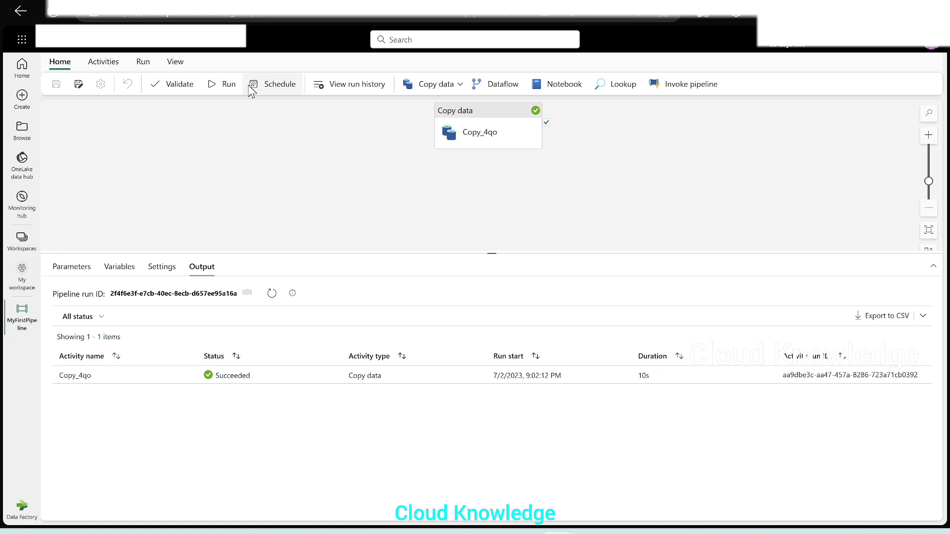
{"action": "left_click", "coordinate": [284, 87]}
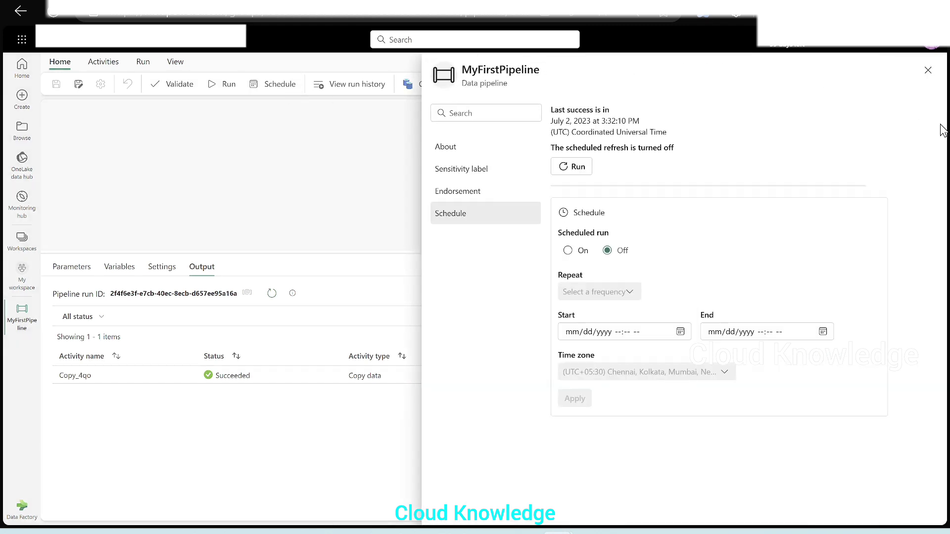
{"action": "left_click", "coordinate": [928, 71]}
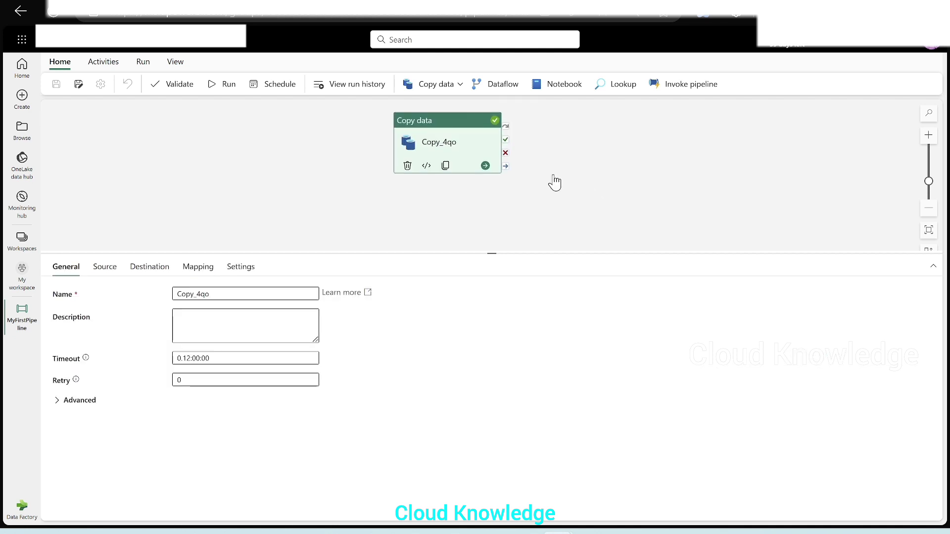
{"action": "left_click", "coordinate": [635, 188]}
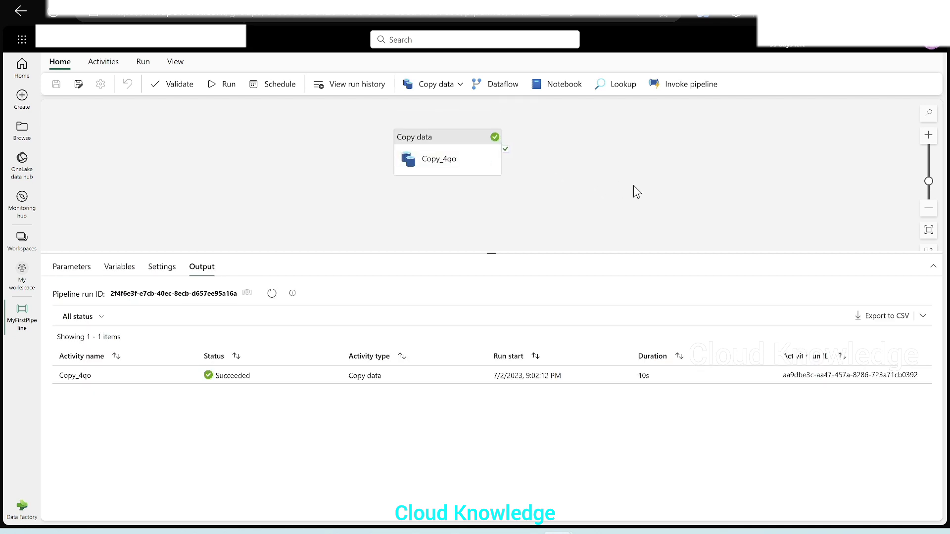